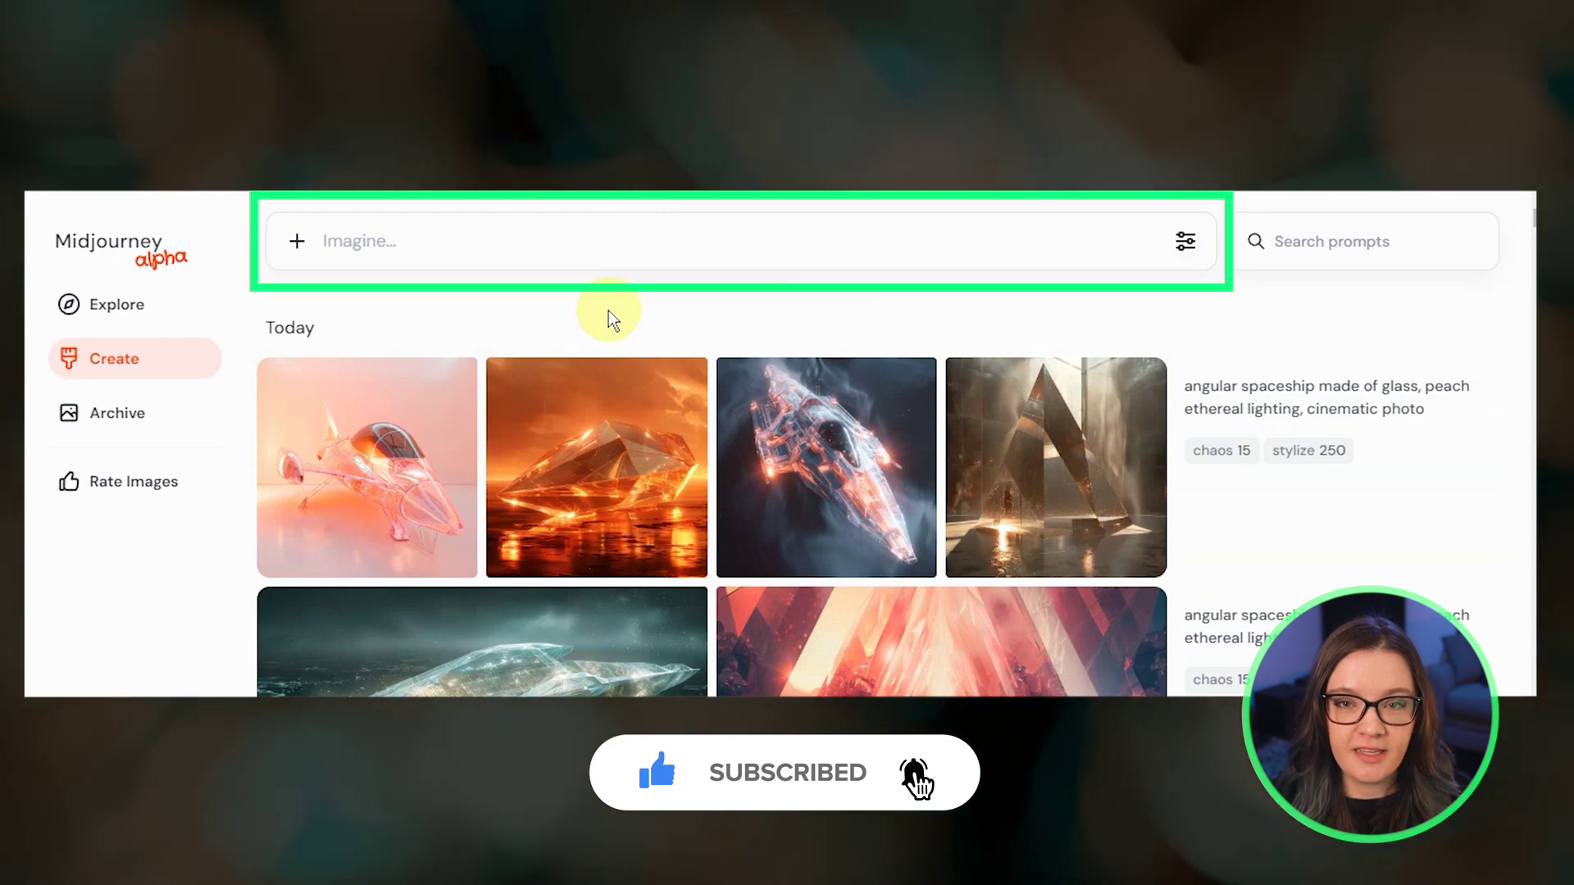
Enter the prompt 'lumberjack tea party' in the Create page's Imagine bar.
click(691, 242)
text(lumberjack tea par)
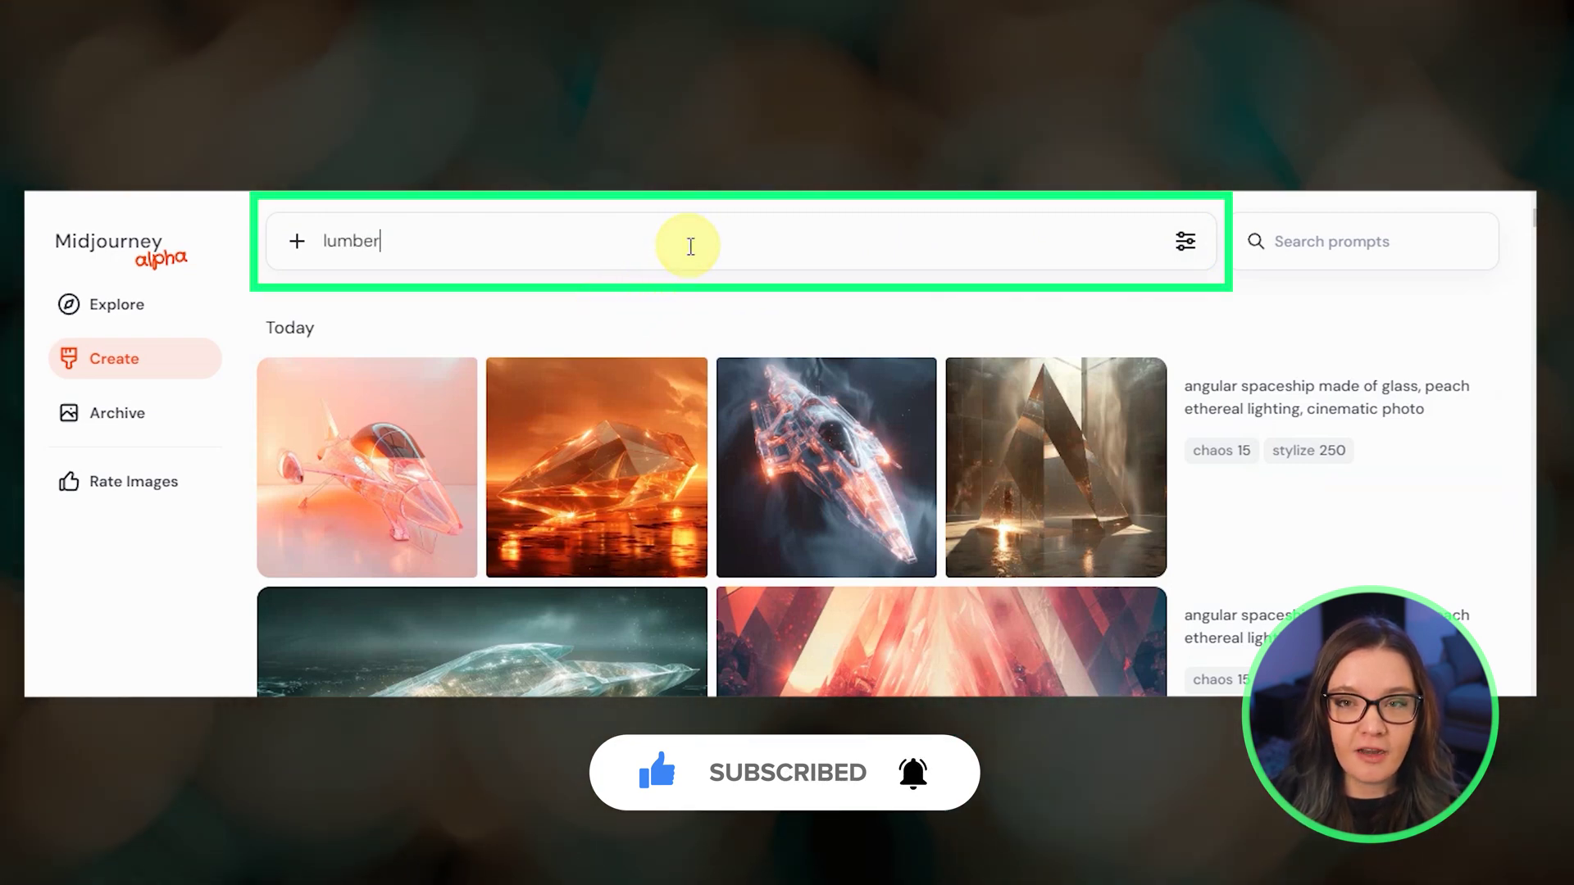
text(ty)
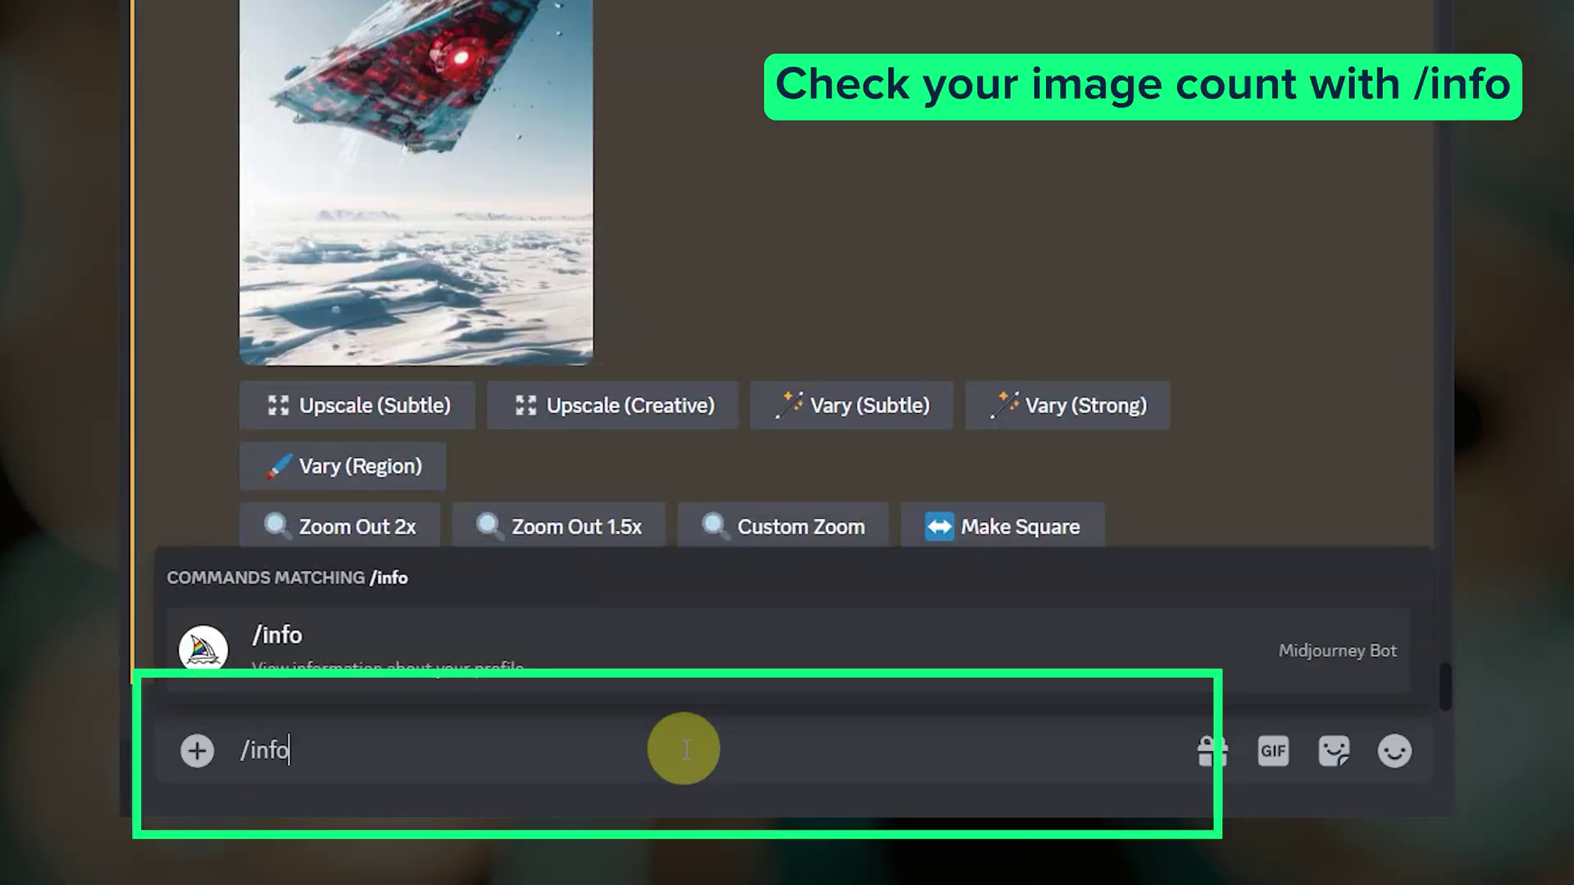
Send the Midjourney Bot's /info command to view the account usage card.
key(Tab)
key(Return)
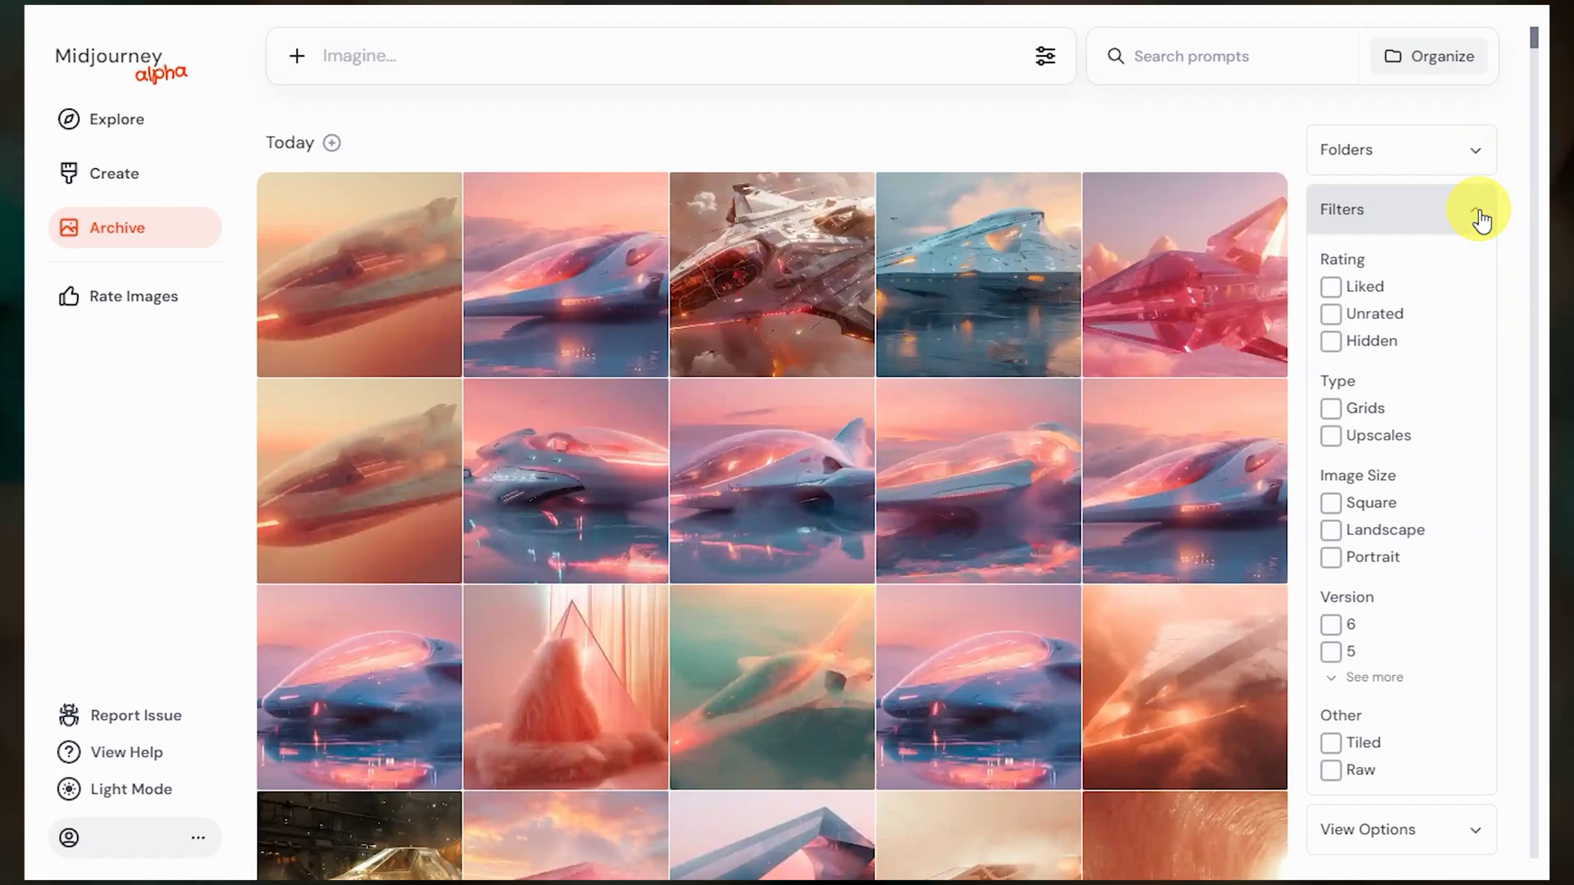
Tick Upscales under Type in the Archive's Filters panel.
click(1385, 436)
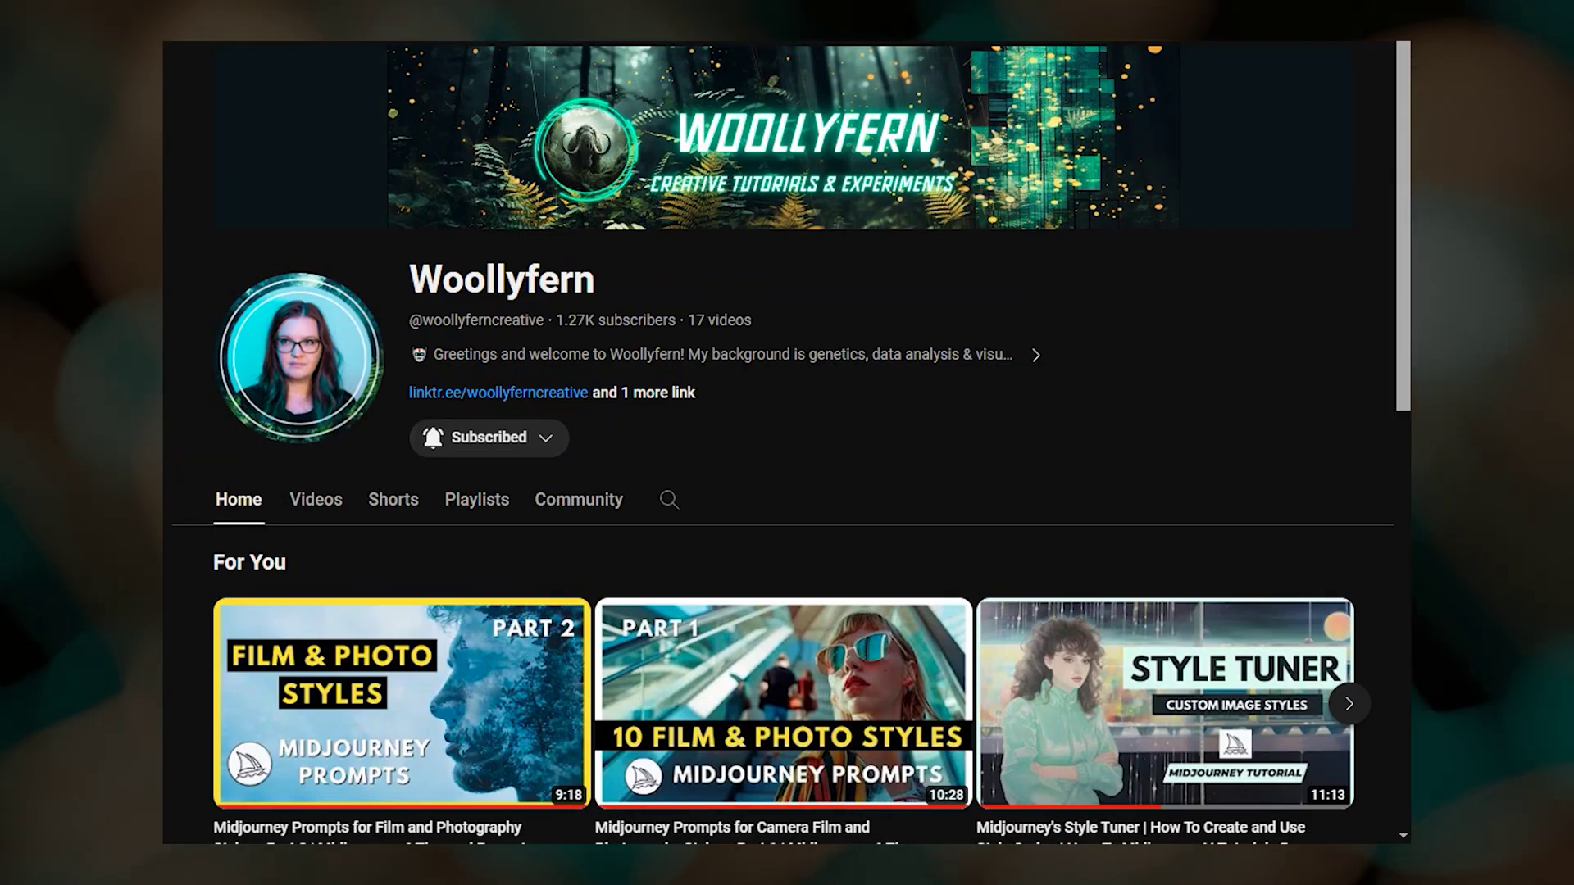
Open the YouTube channel's Community tab and scroll down to the poll post.
scroll(1119, 180, down, 3)
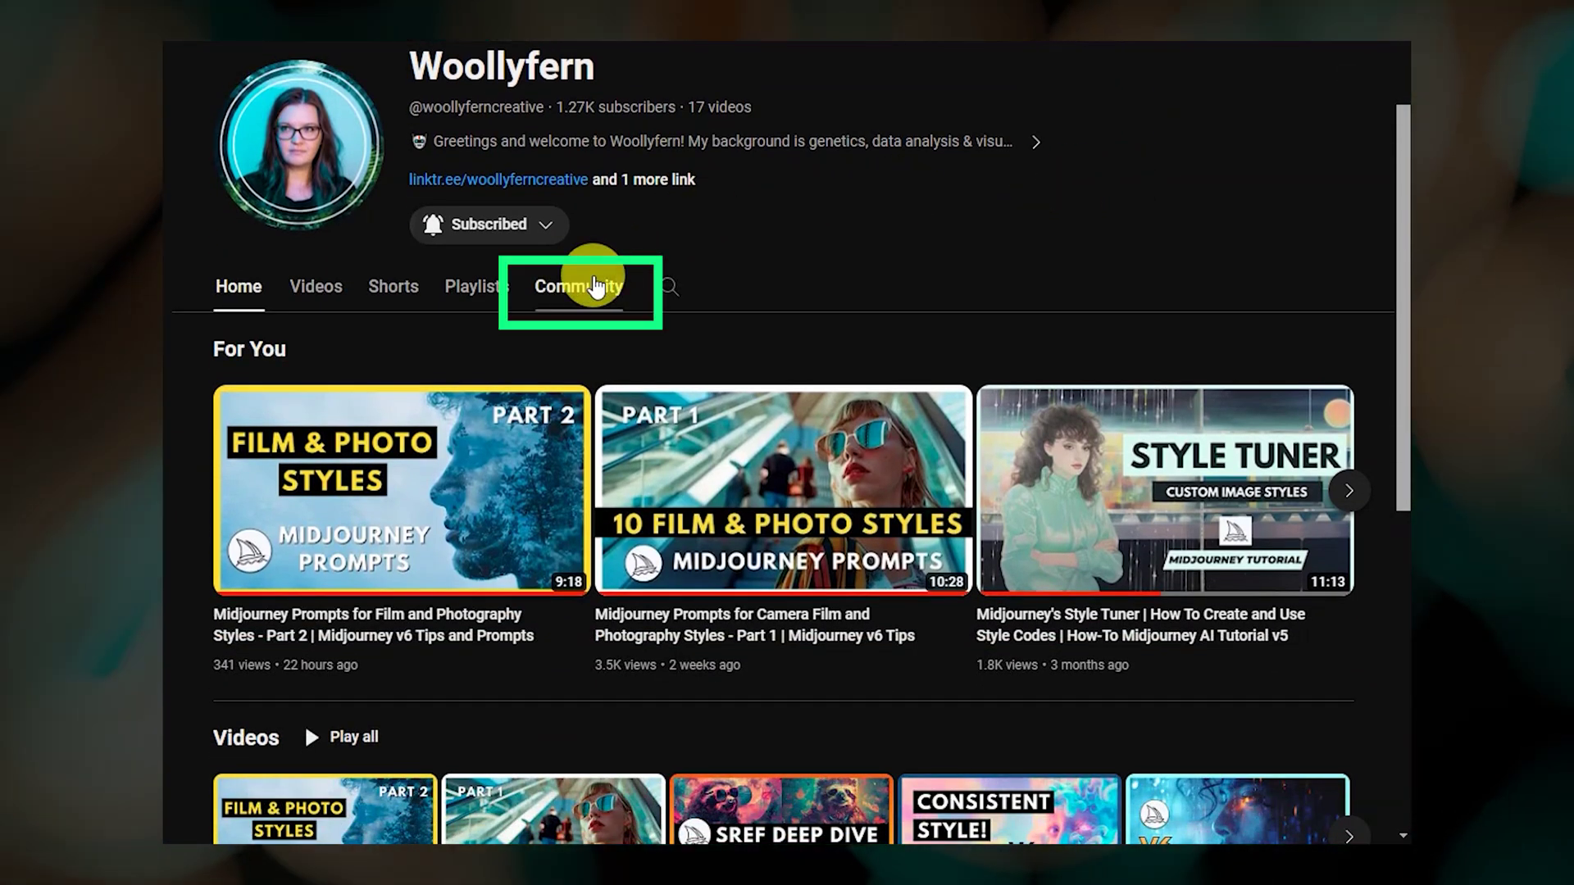
click(596, 287)
scroll(1212, 382, down, 4)
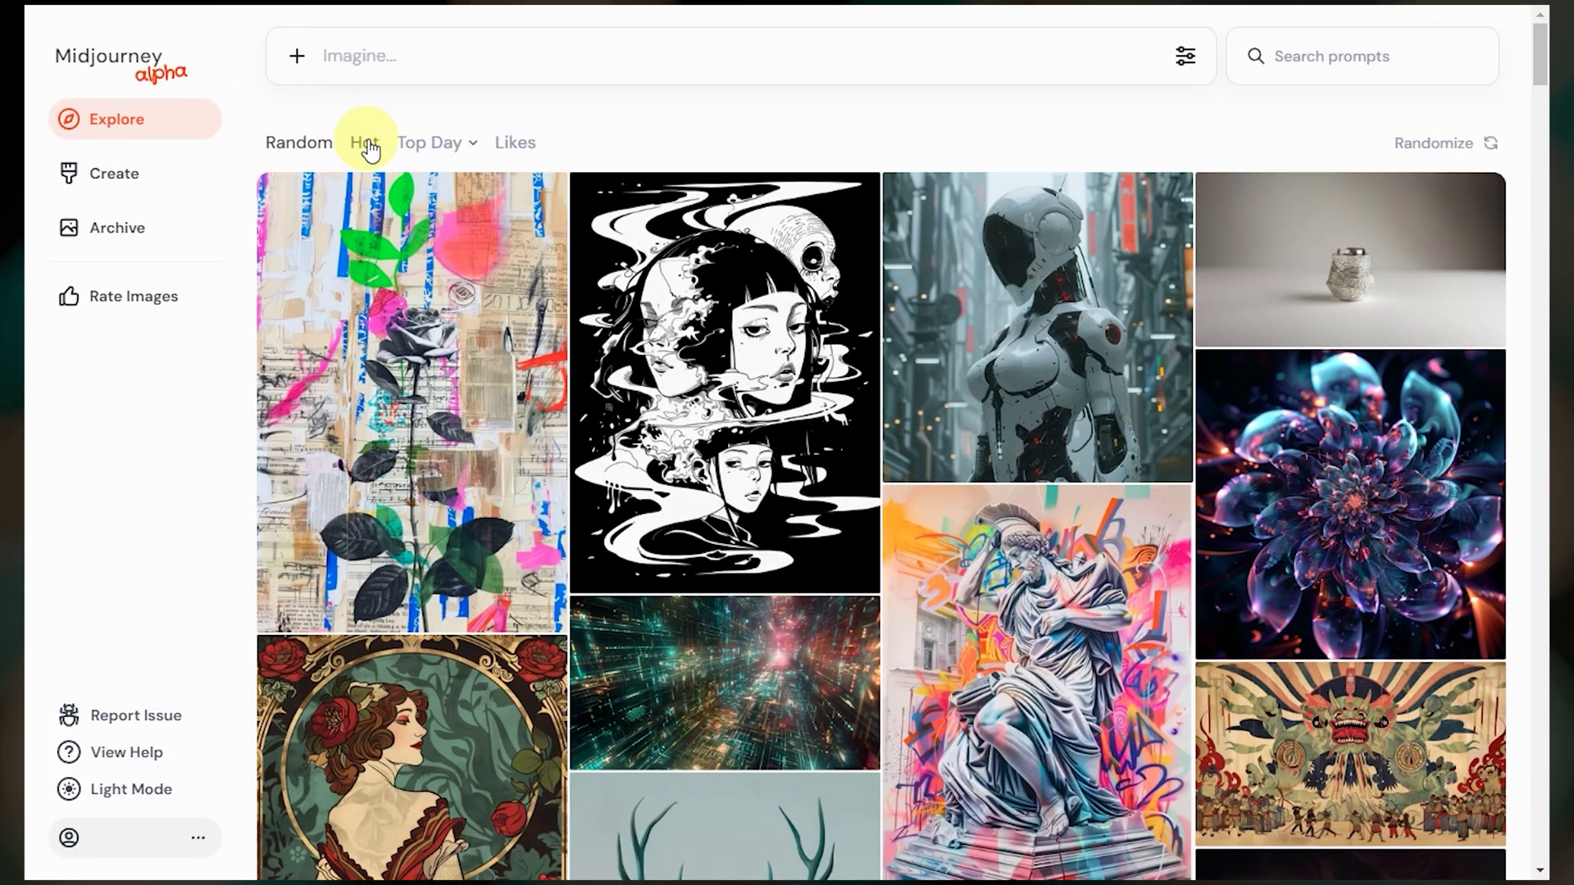
Switch Explore to Top Month, search prompts for 'spaceship', then clear the search.
click(477, 147)
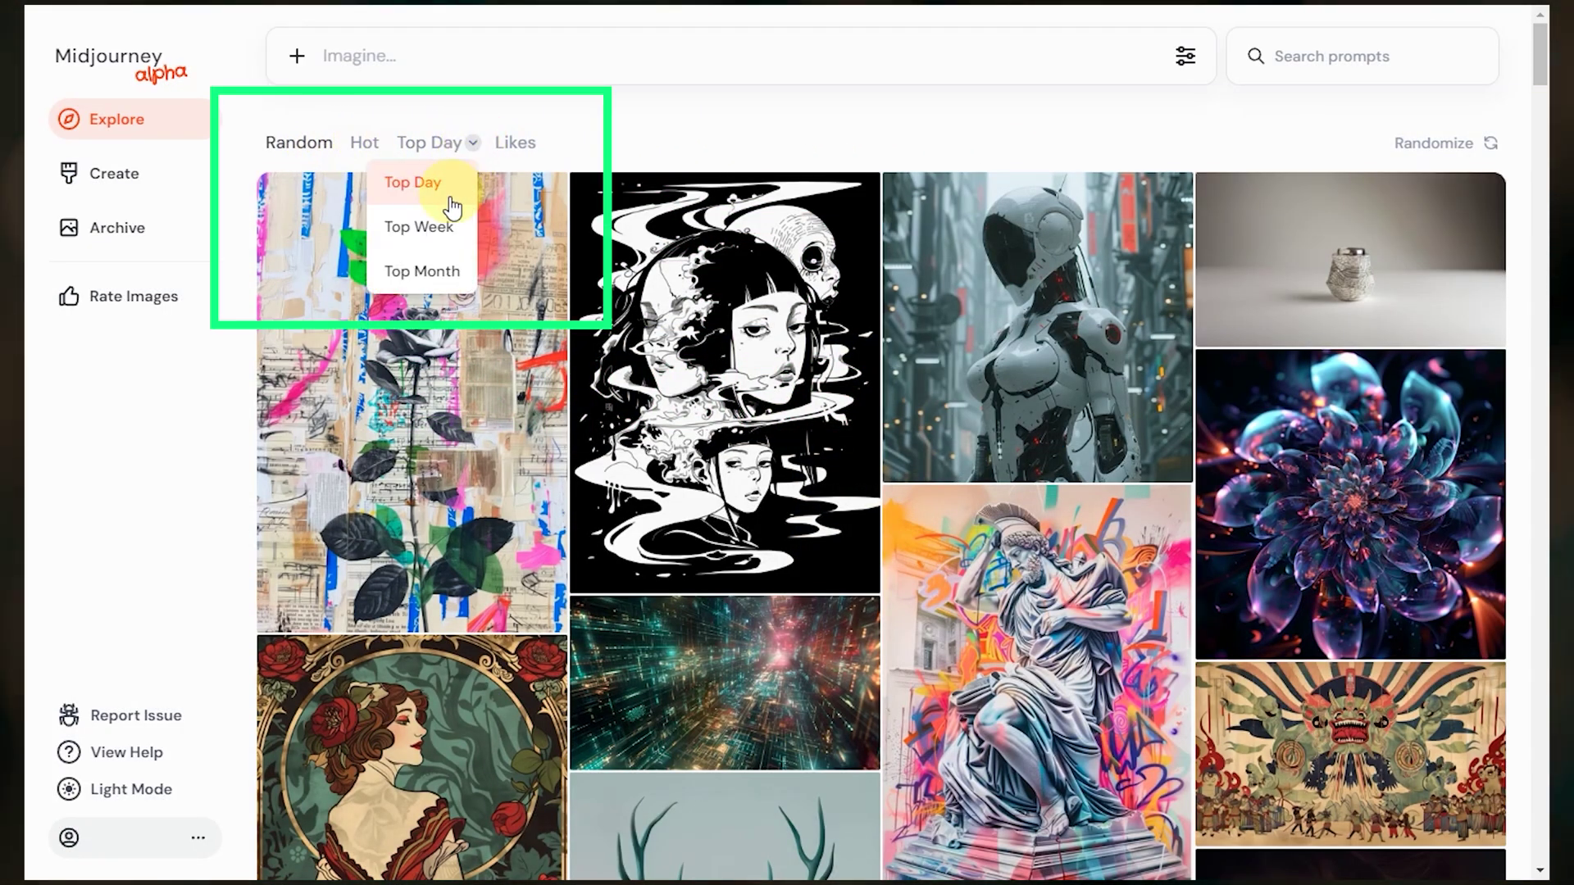
click(438, 271)
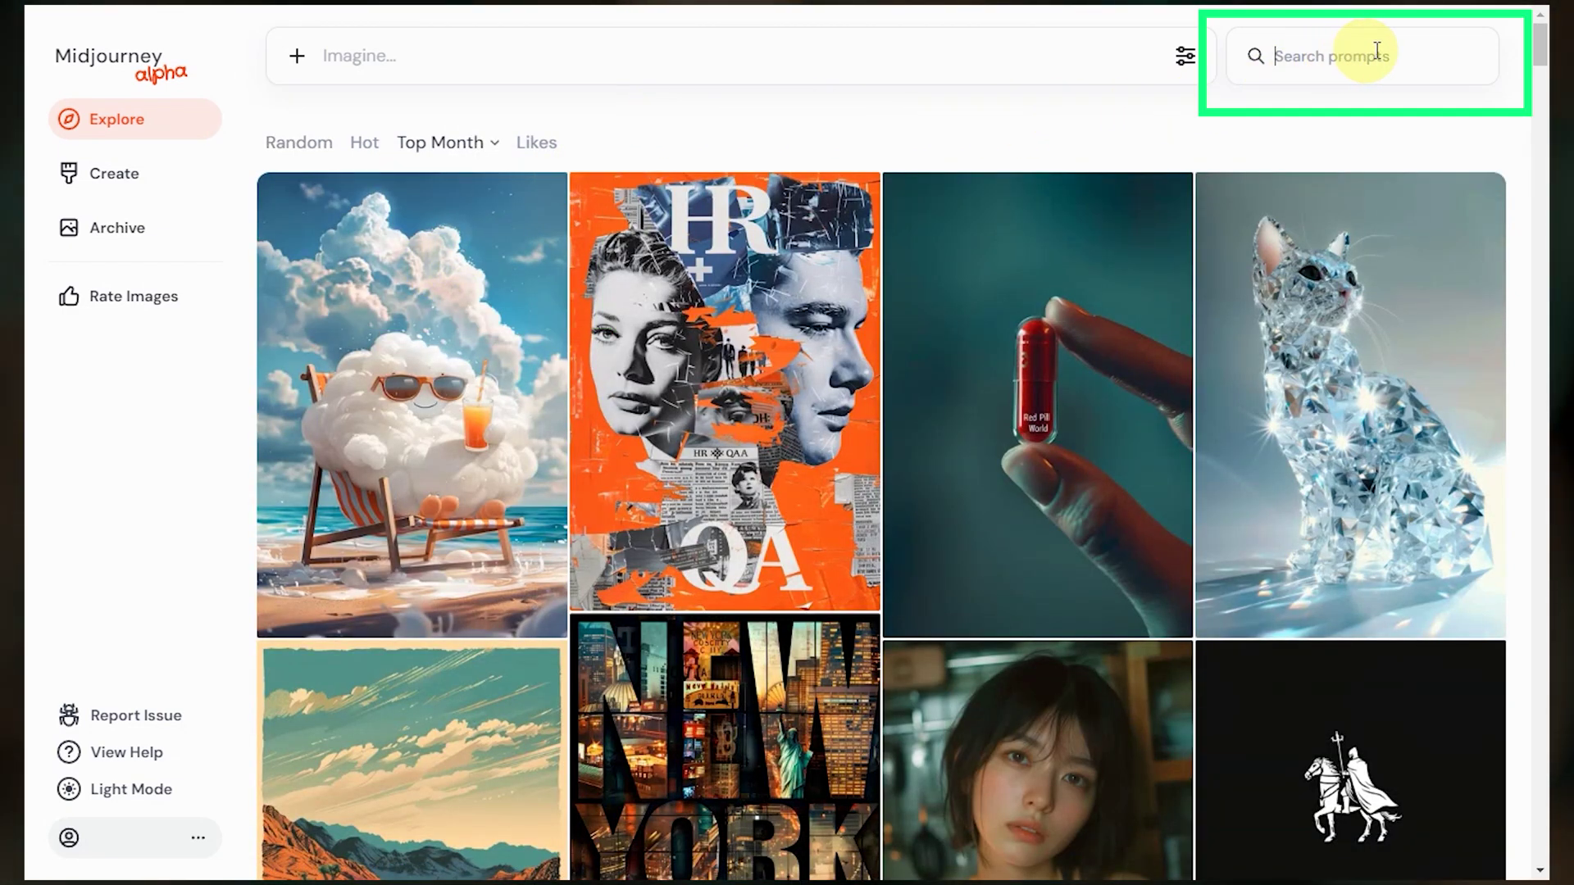
click(1467, 60)
text(s)
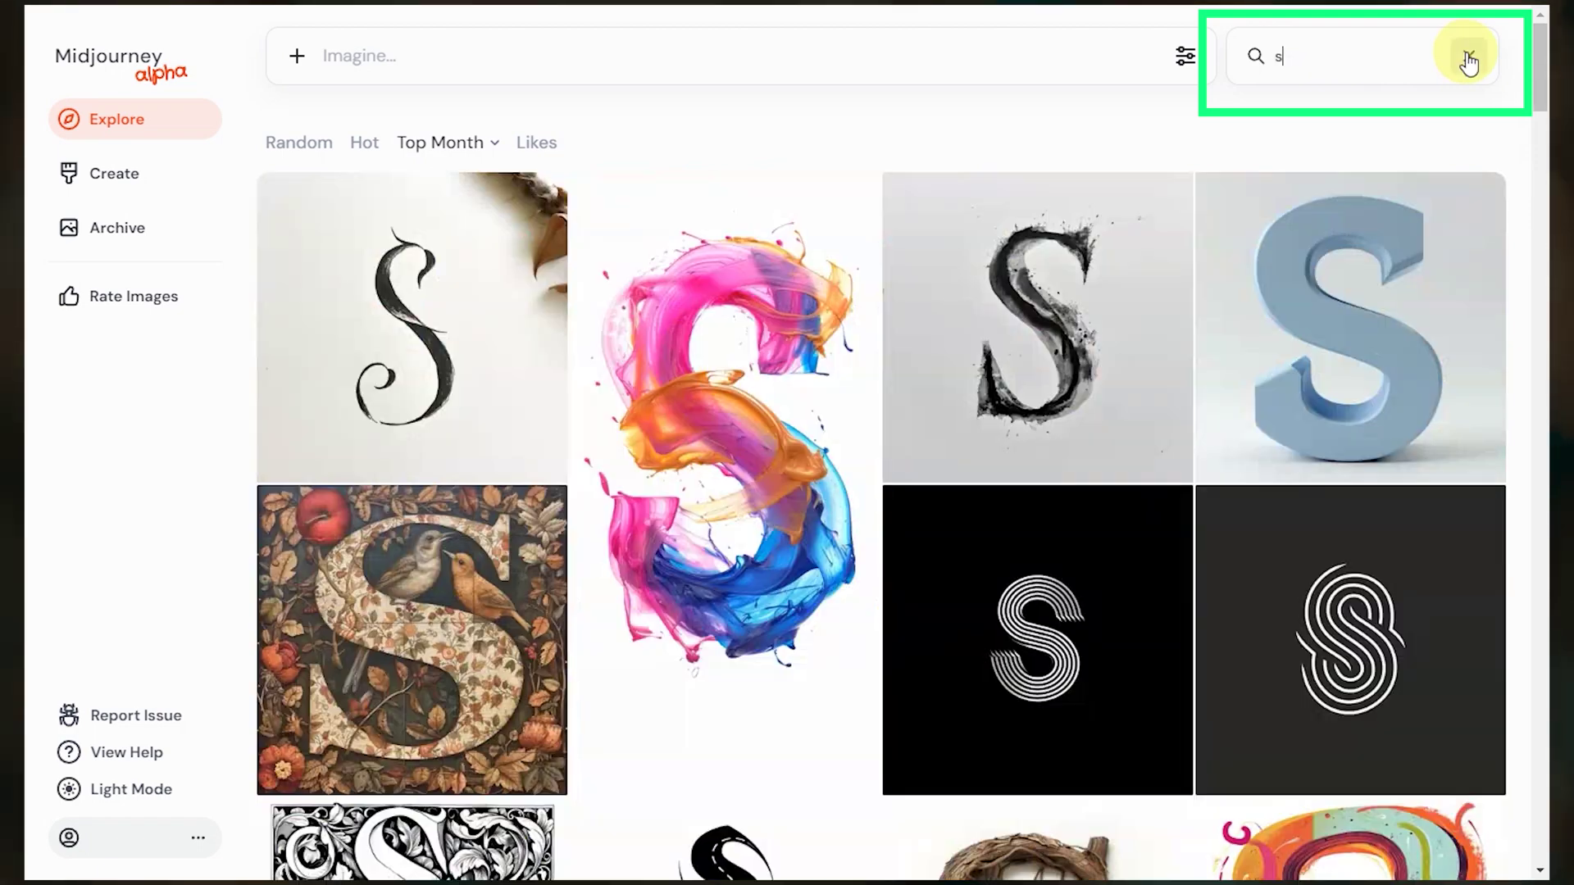
text(paces)
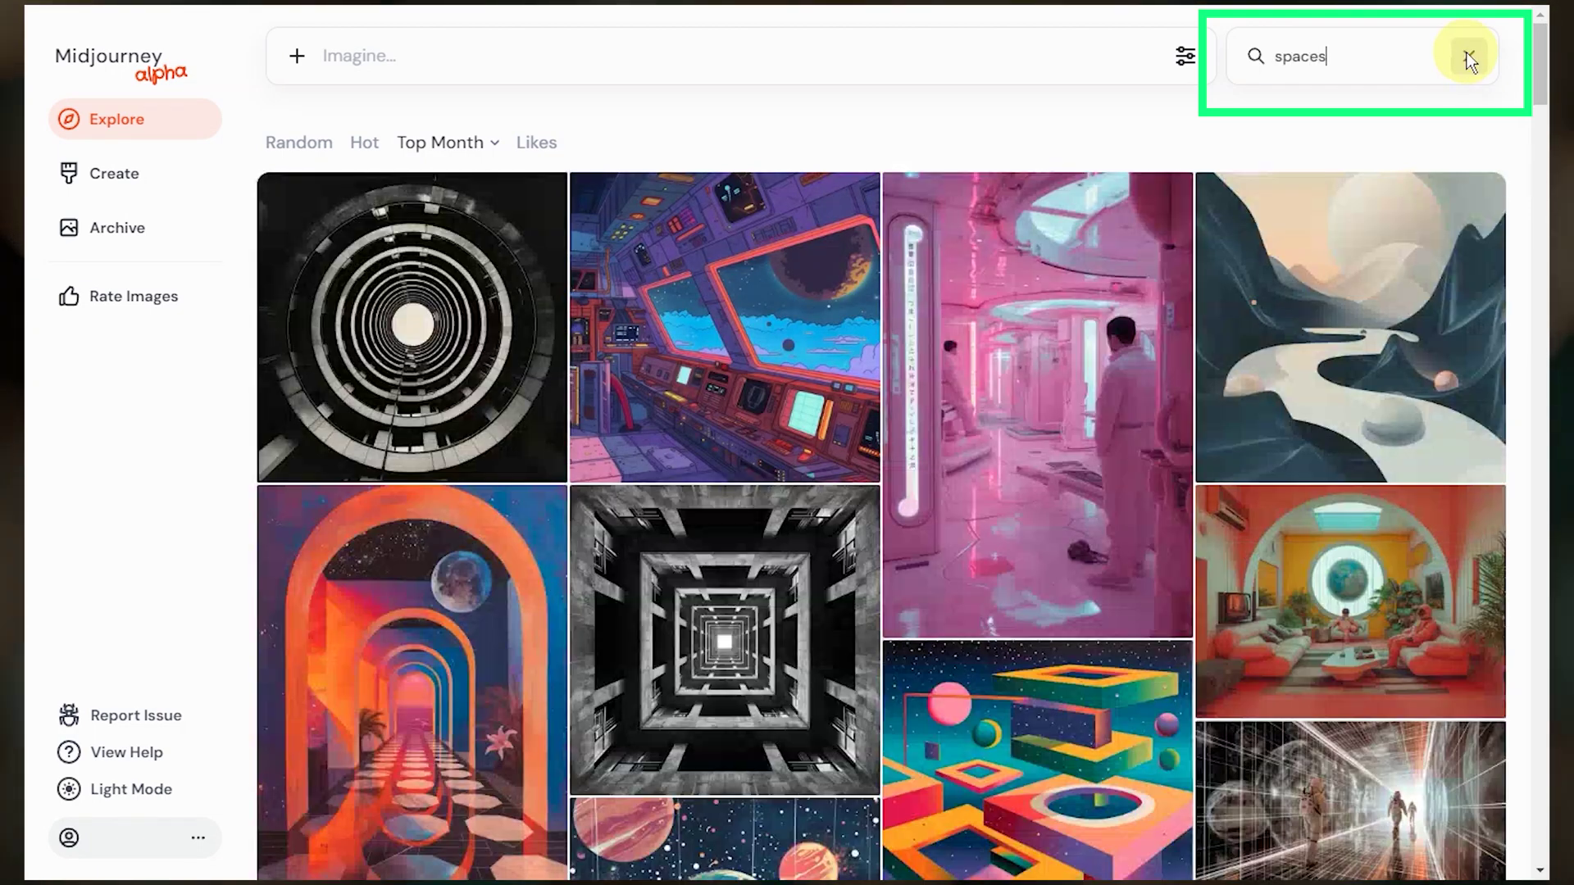
text(hip)
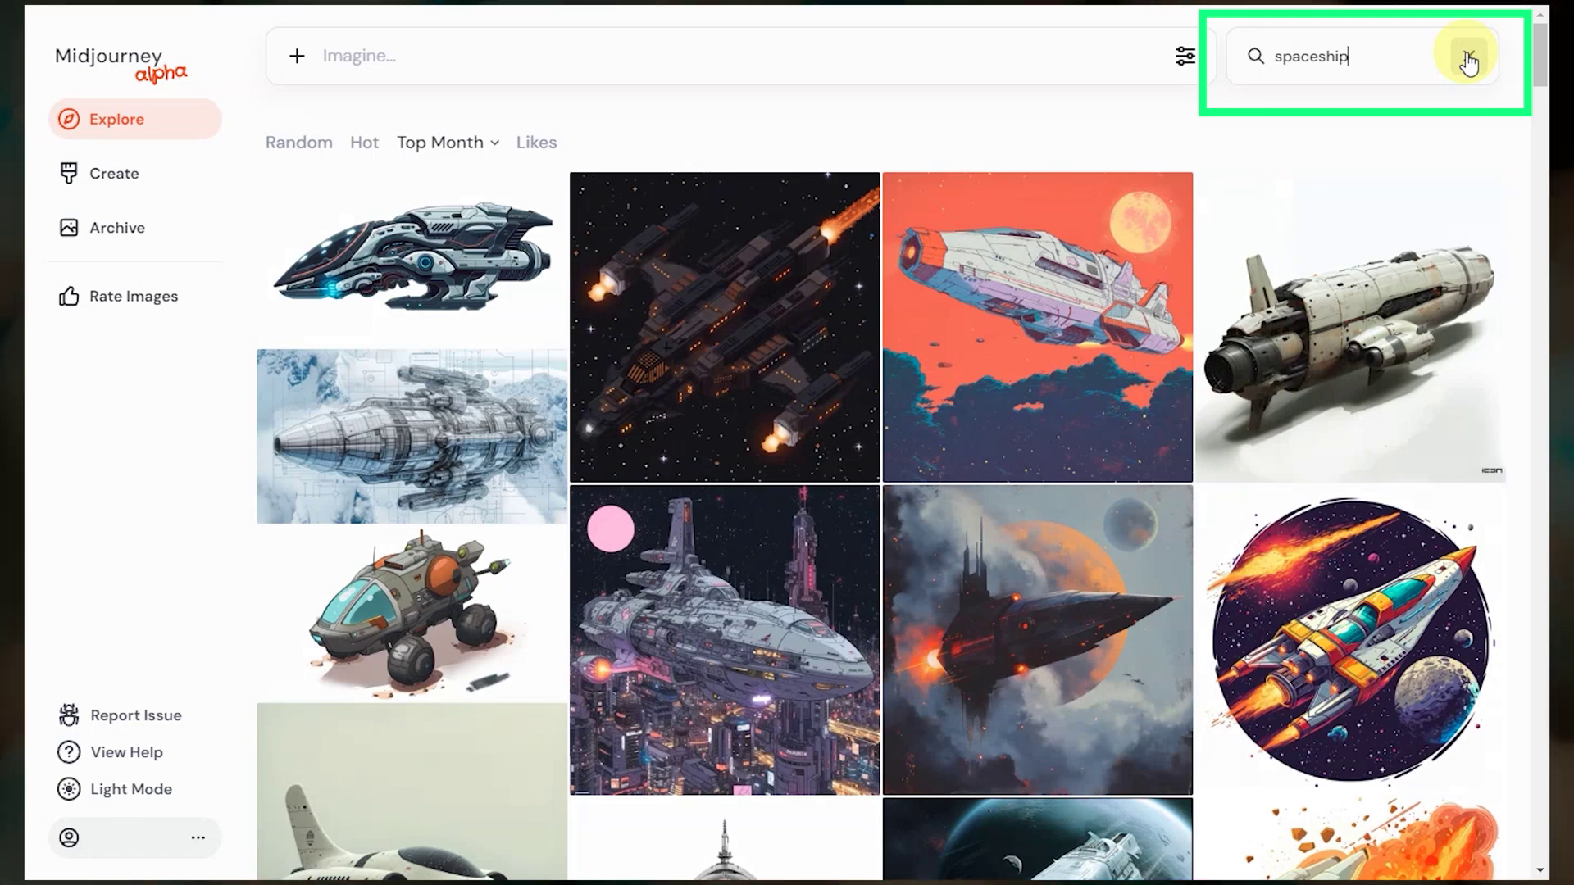
click(1468, 59)
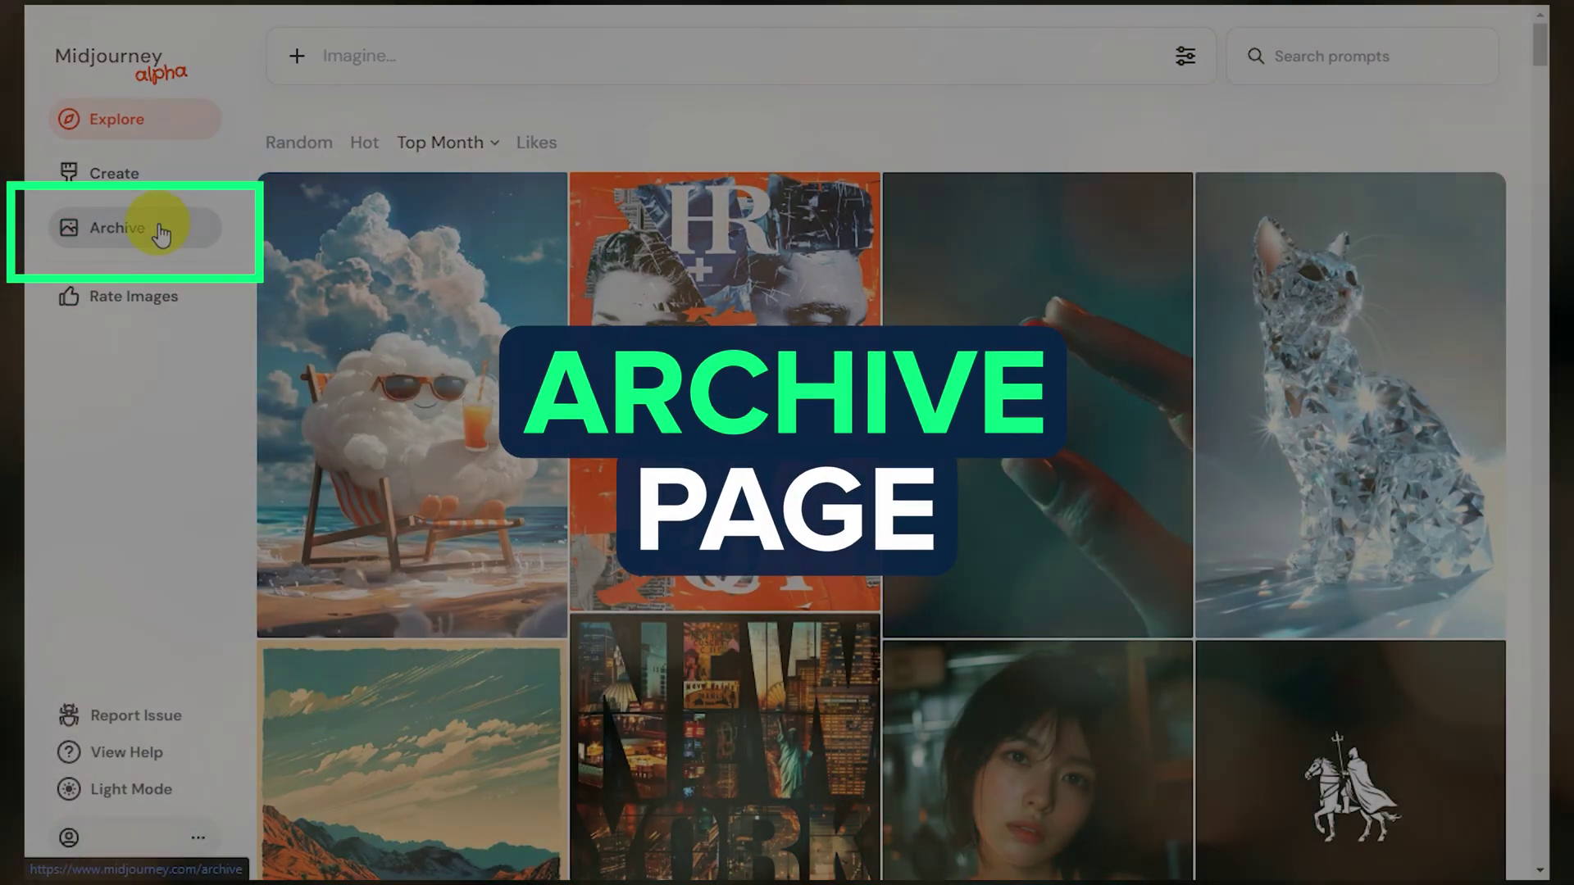
Go to the Archive, expand and collapse Folders, and filter to Upscales.
click(160, 235)
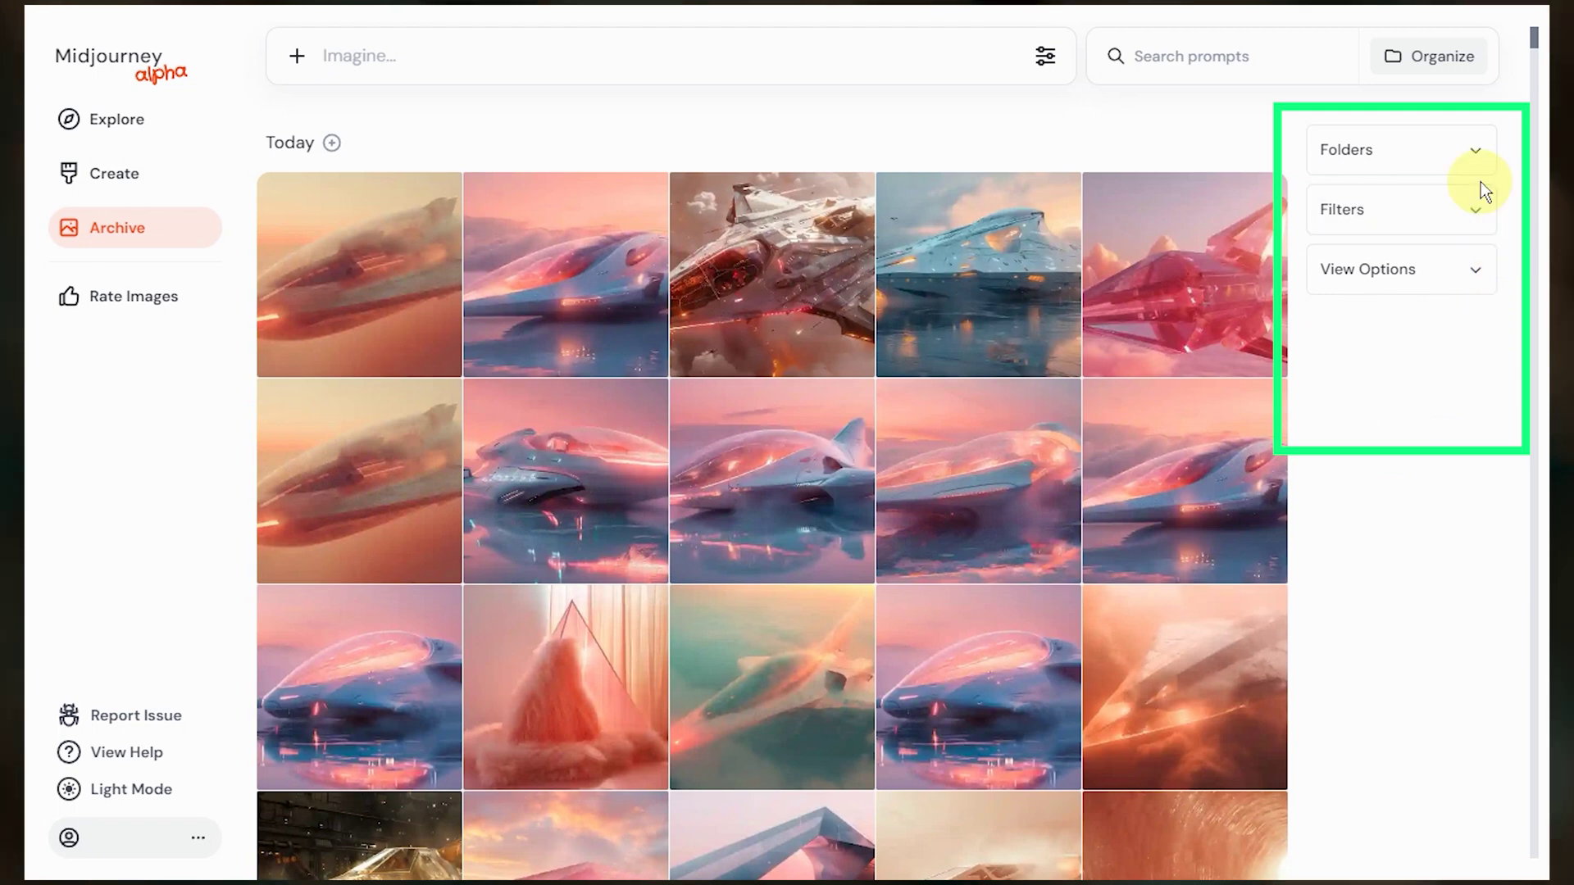
click(1475, 156)
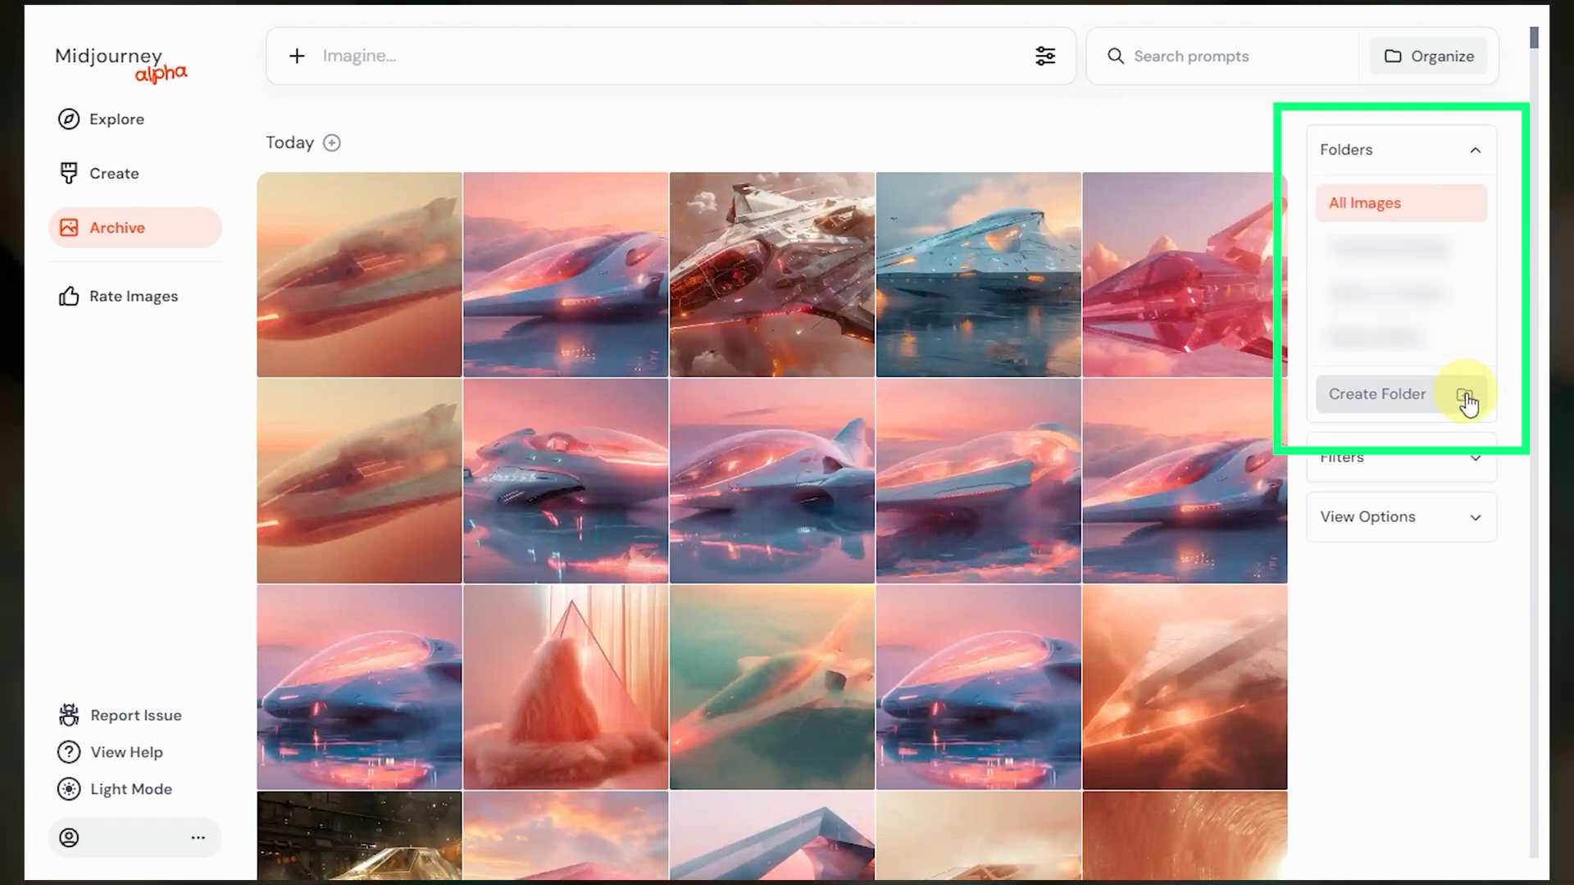
click(1475, 152)
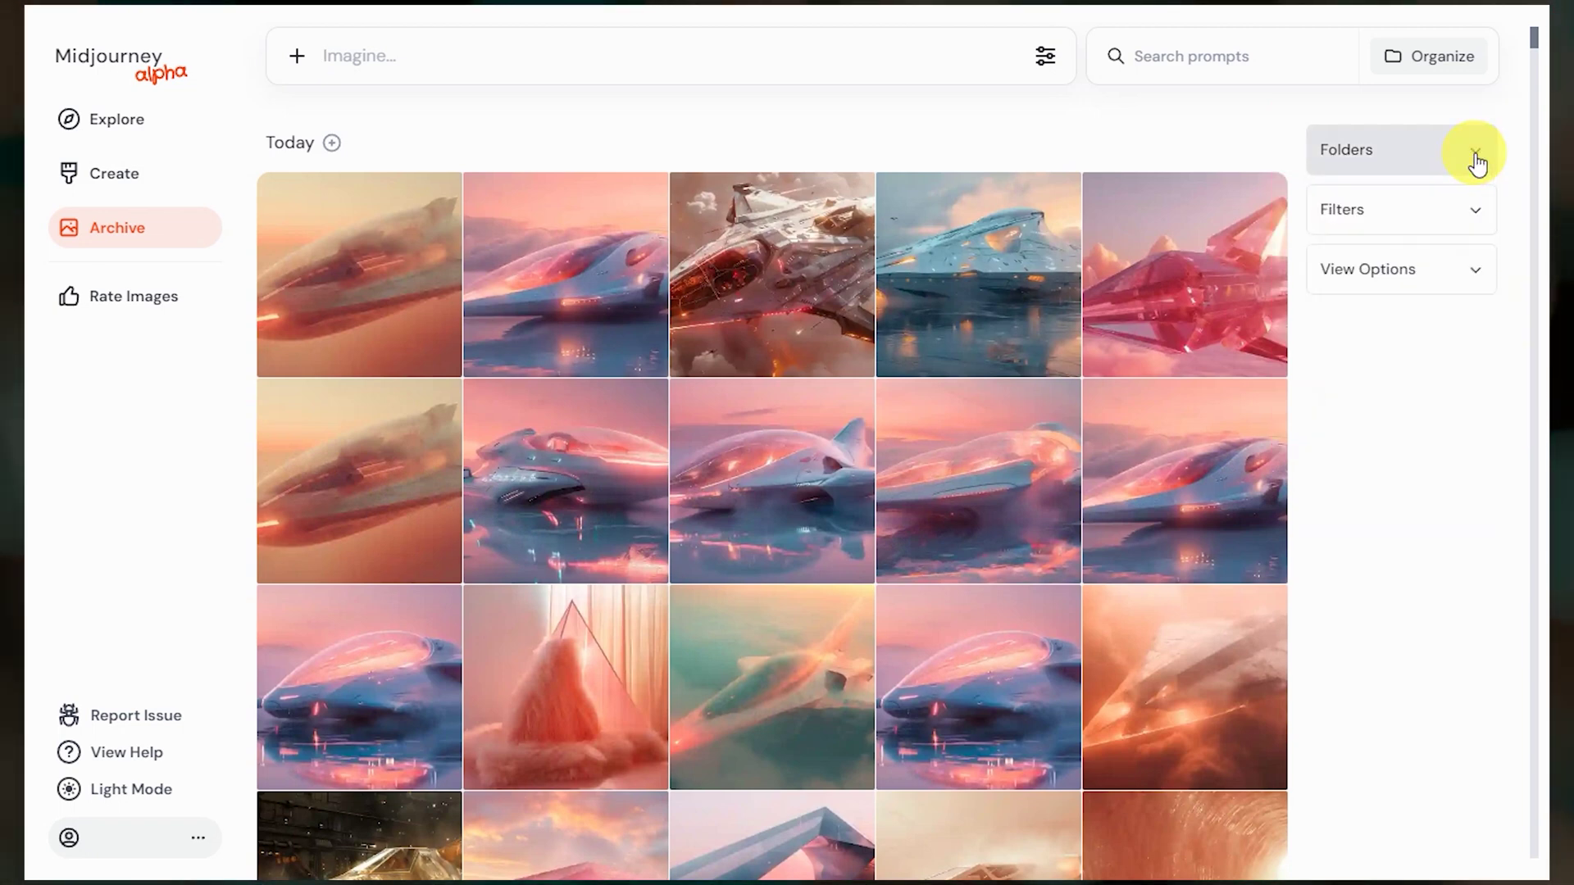
click(1479, 217)
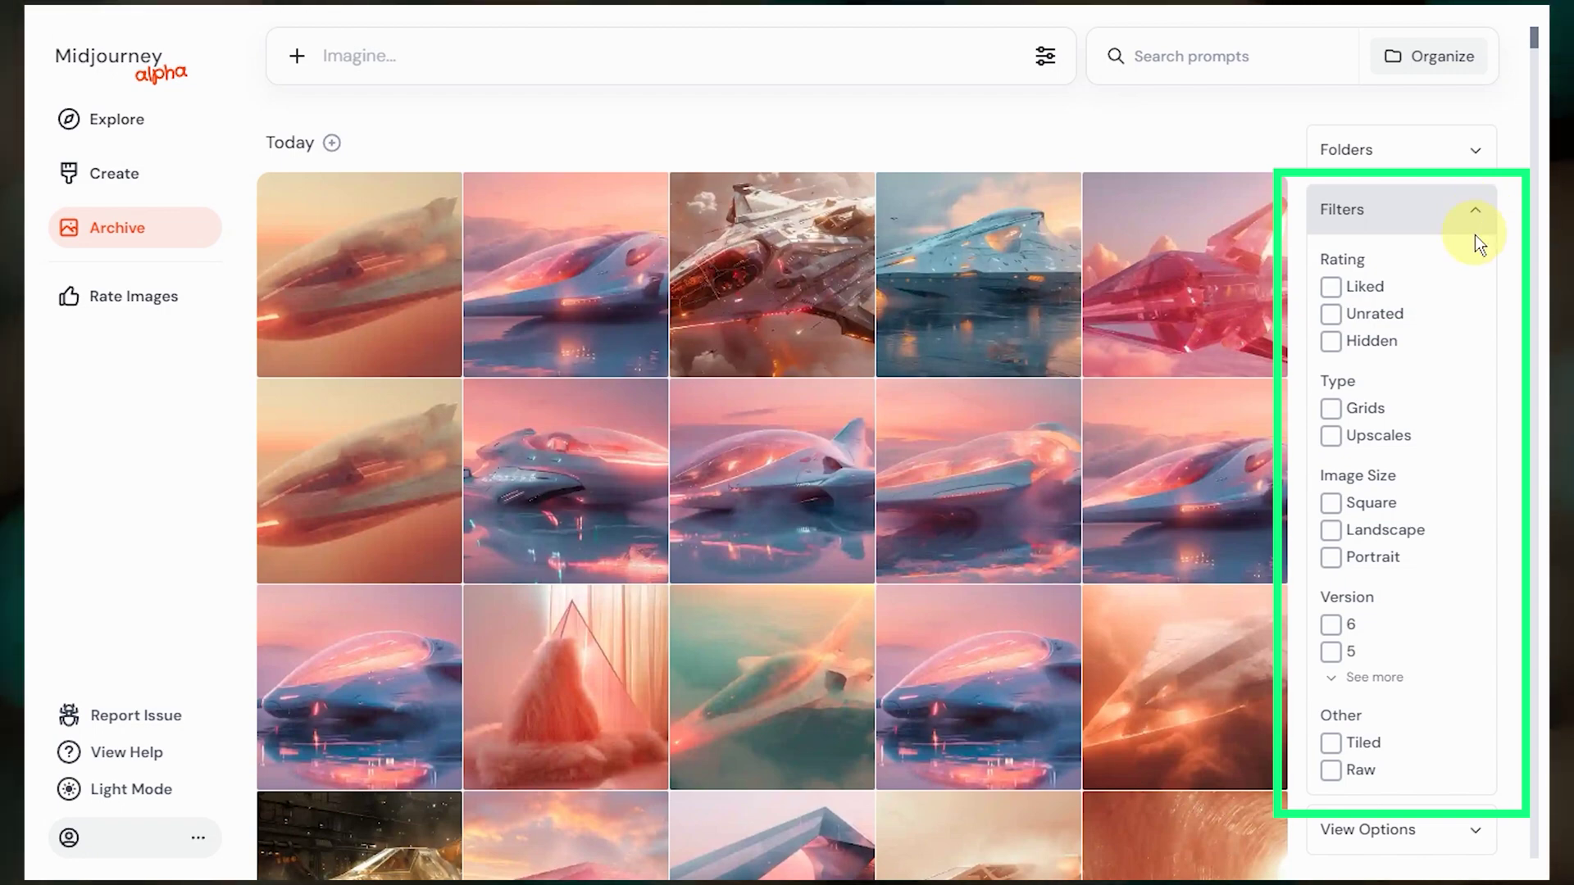
click(1385, 436)
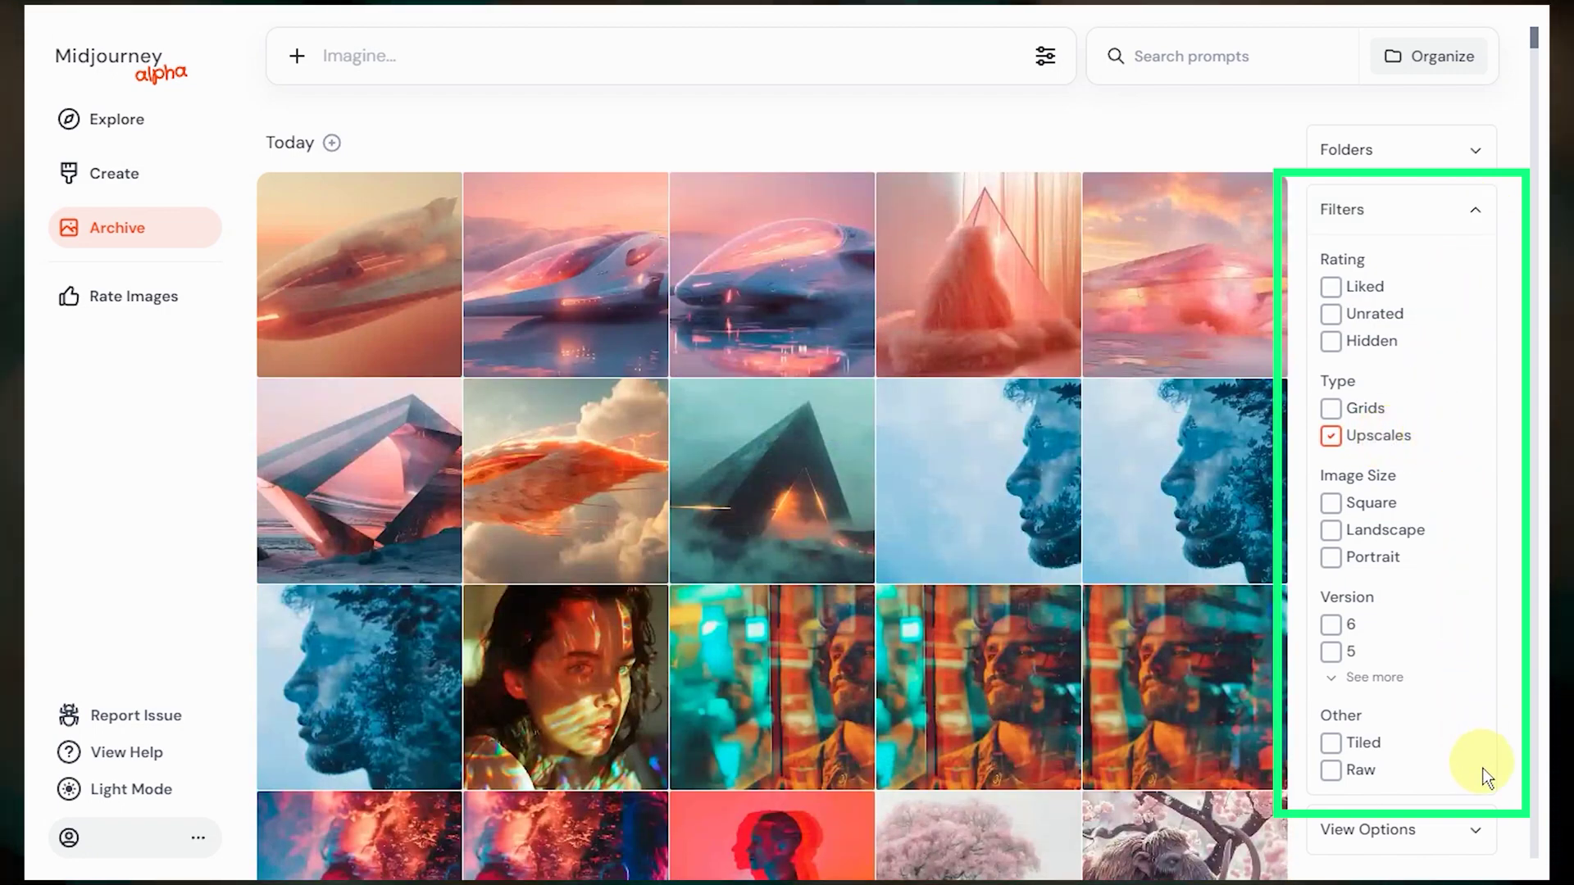
Set the Archive layout to Full, remove the Upscales filter, and jump back to December 2023.
click(1478, 834)
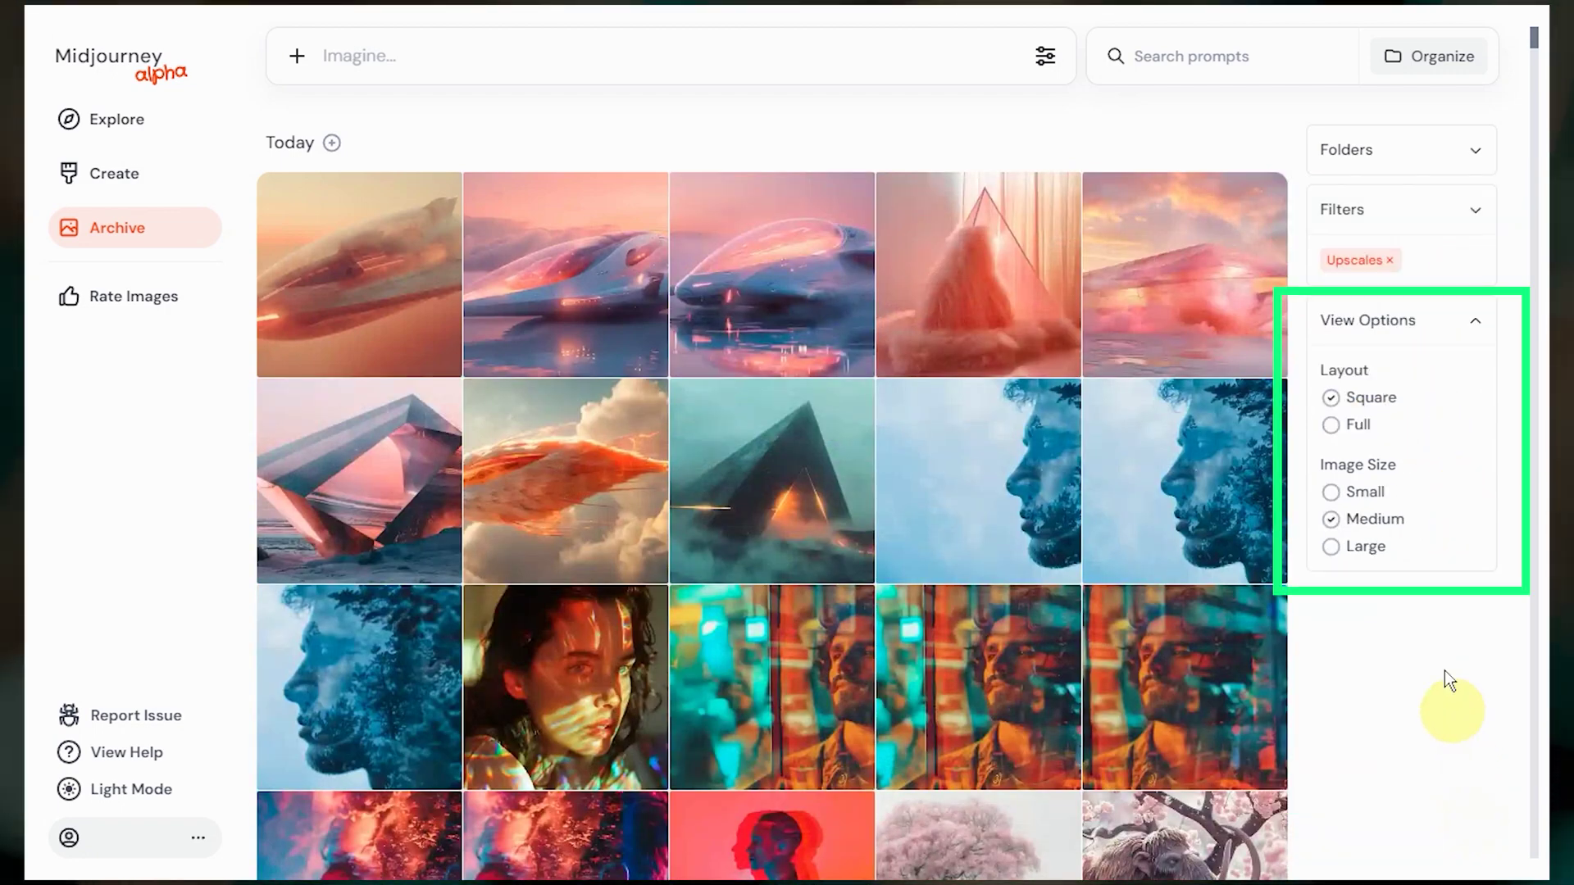
click(1359, 426)
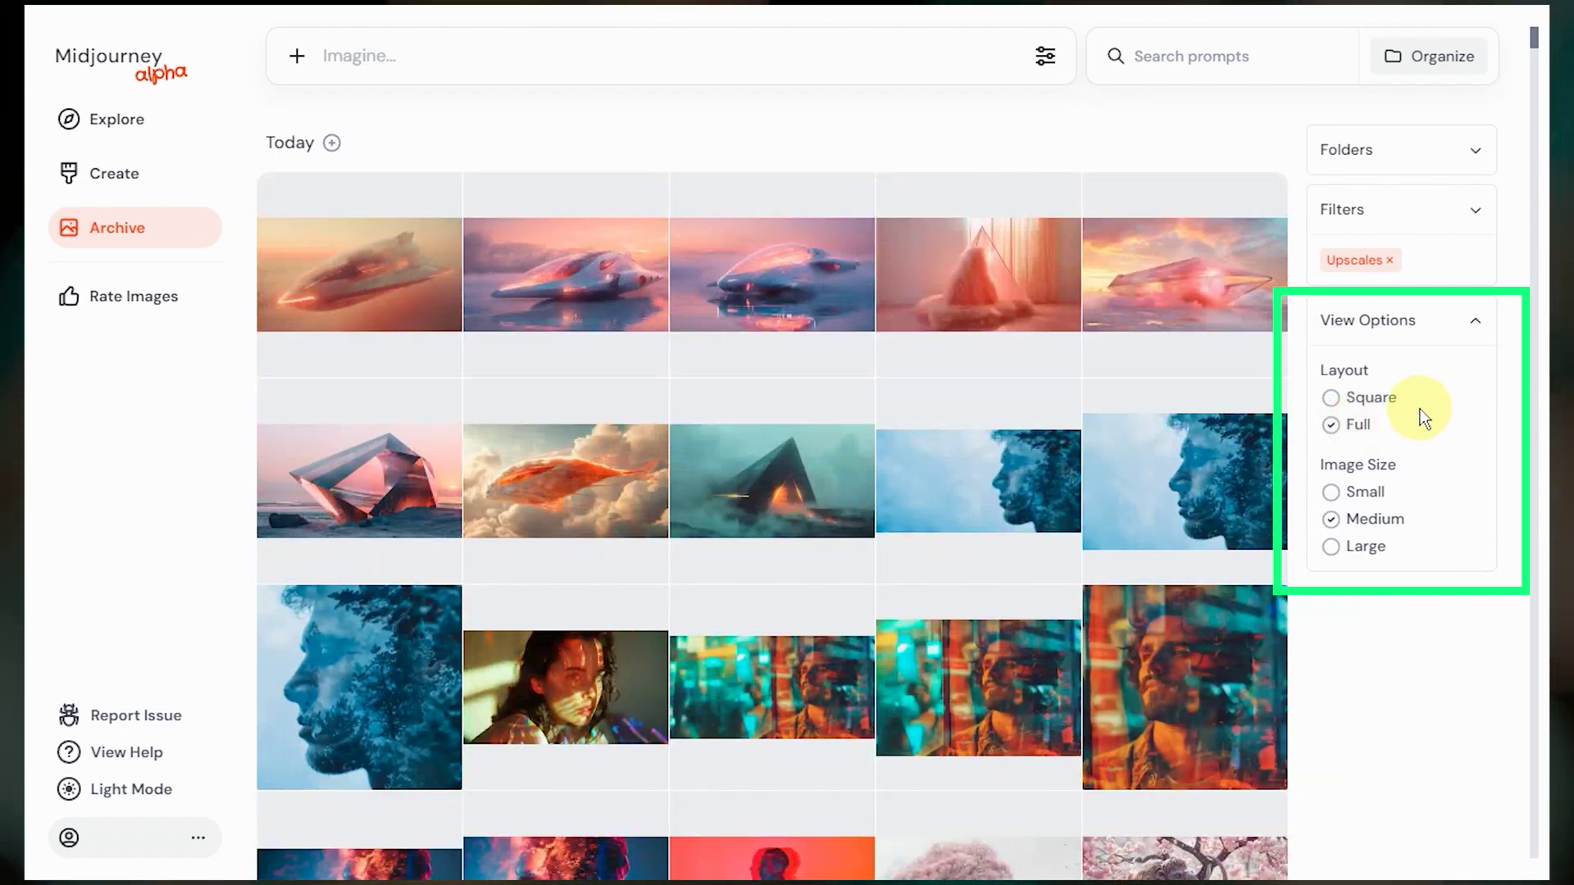
click(1389, 260)
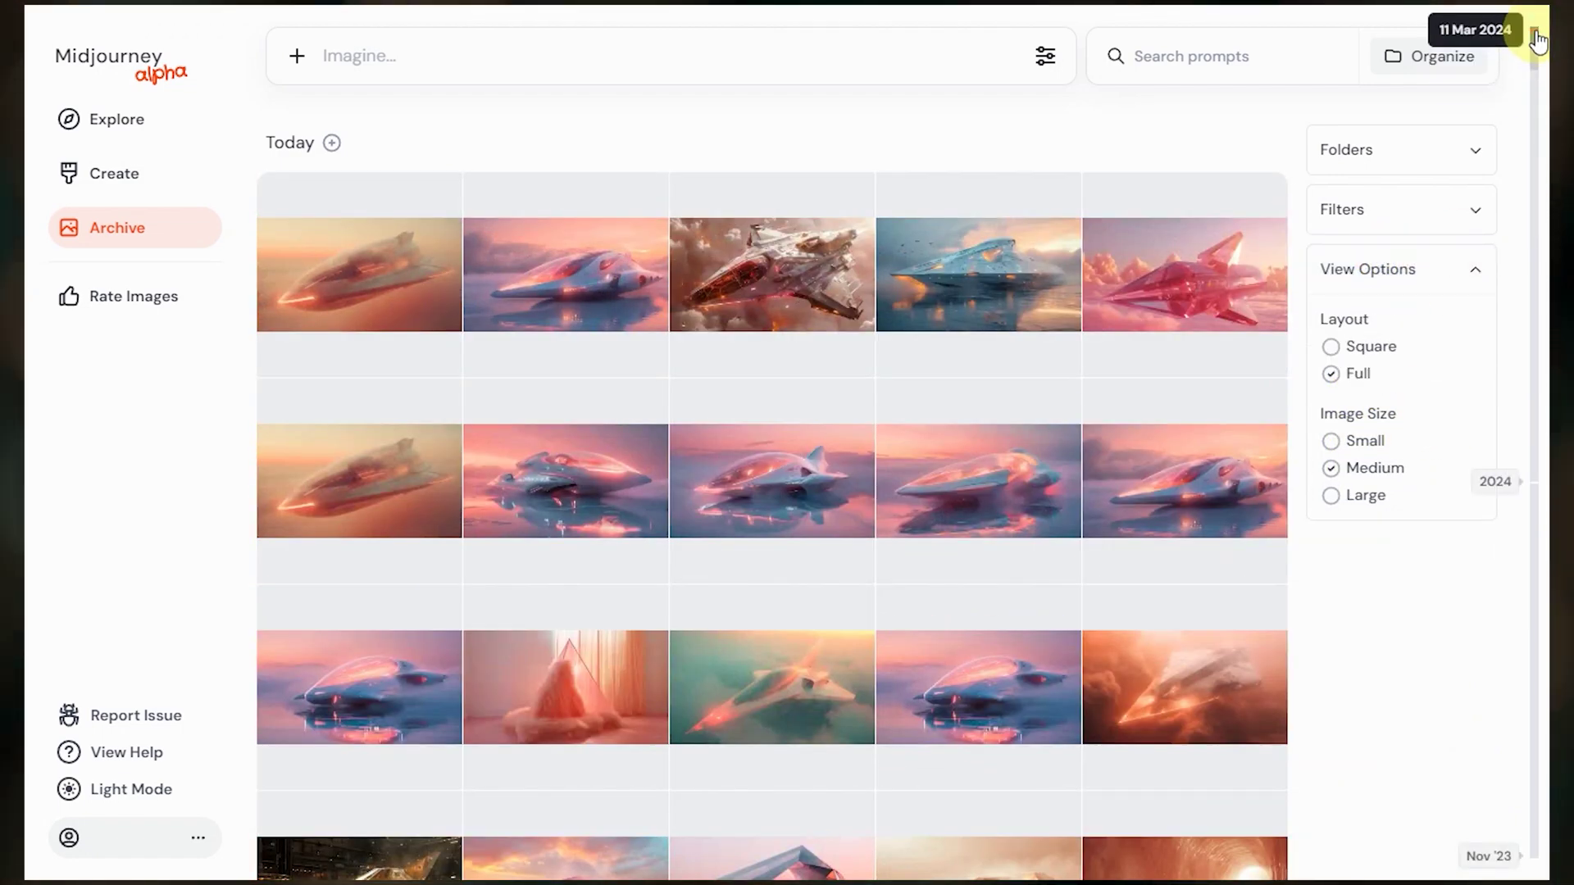
drag(1537, 39, 1516, 854)
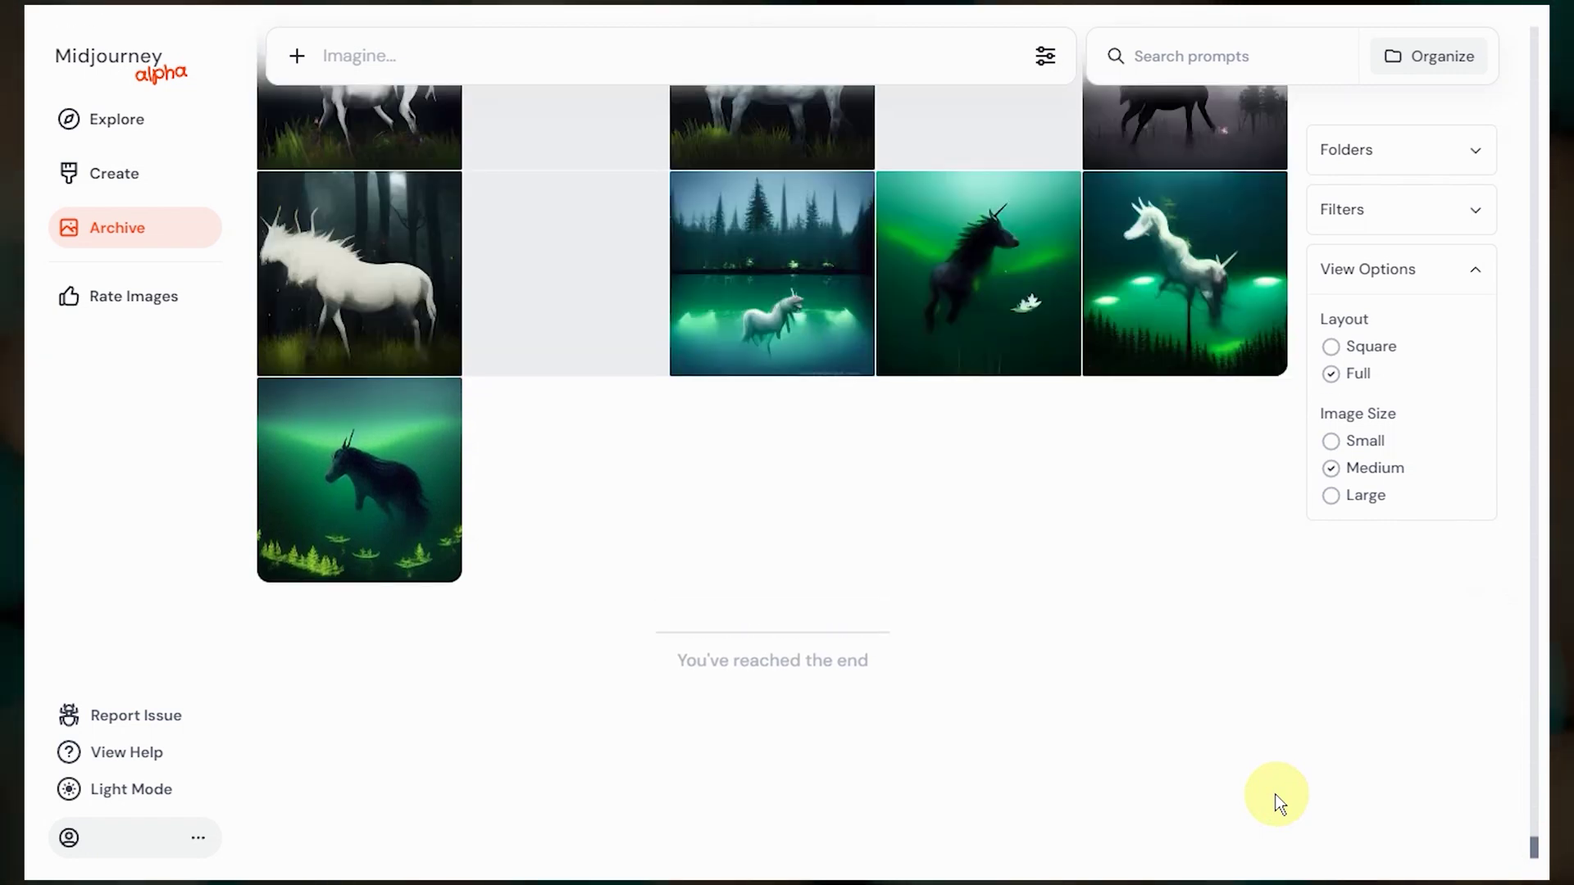
Search archive prompts for 'infrared', '--ar 3:2' and a '--style' code, clearing each in turn.
scroll(1278, 803, up, 3)
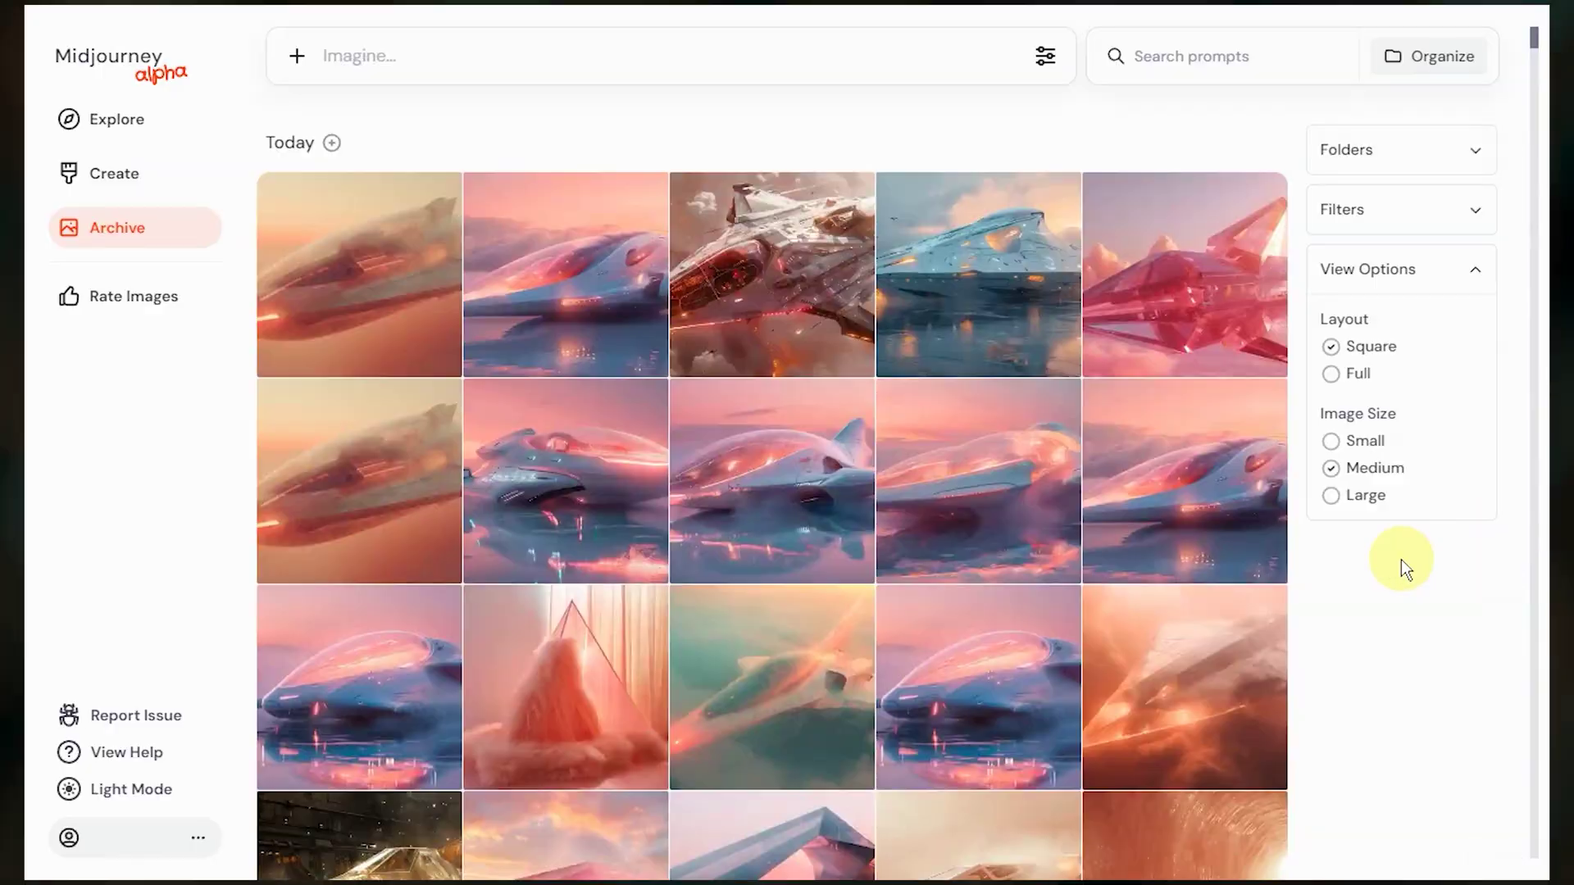
click(1326, 56)
text(infra)
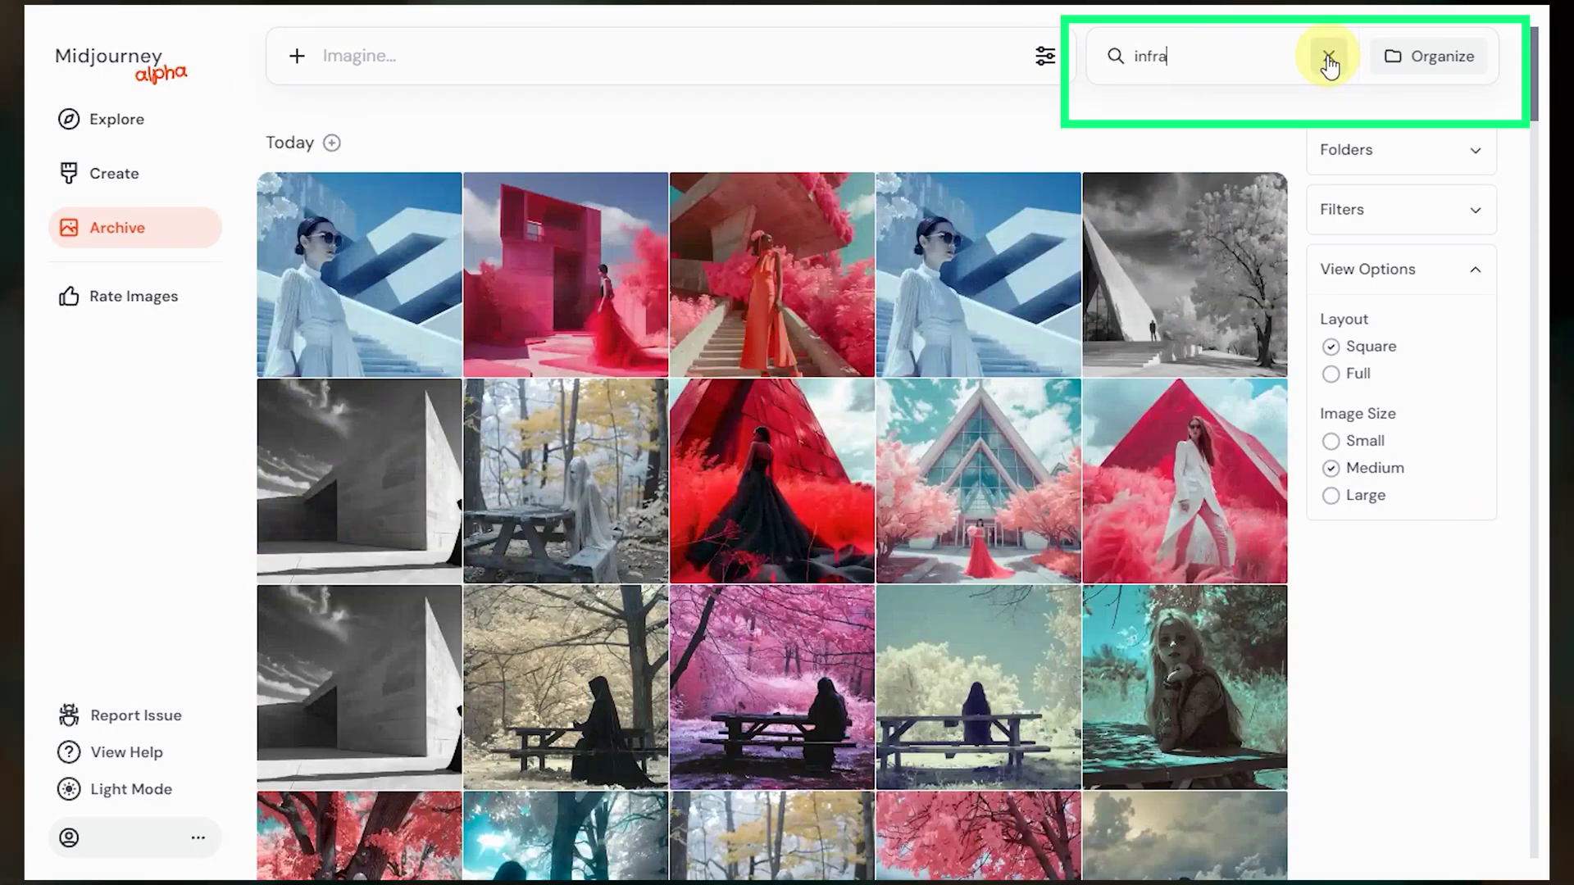
text(red)
key(BackSpace)
key(BackSpace)
key(BackSpace)
key(BackSpace)
key(BackSpace)
key(BackSpace)
key(BackSpace)
key(BackSpace)
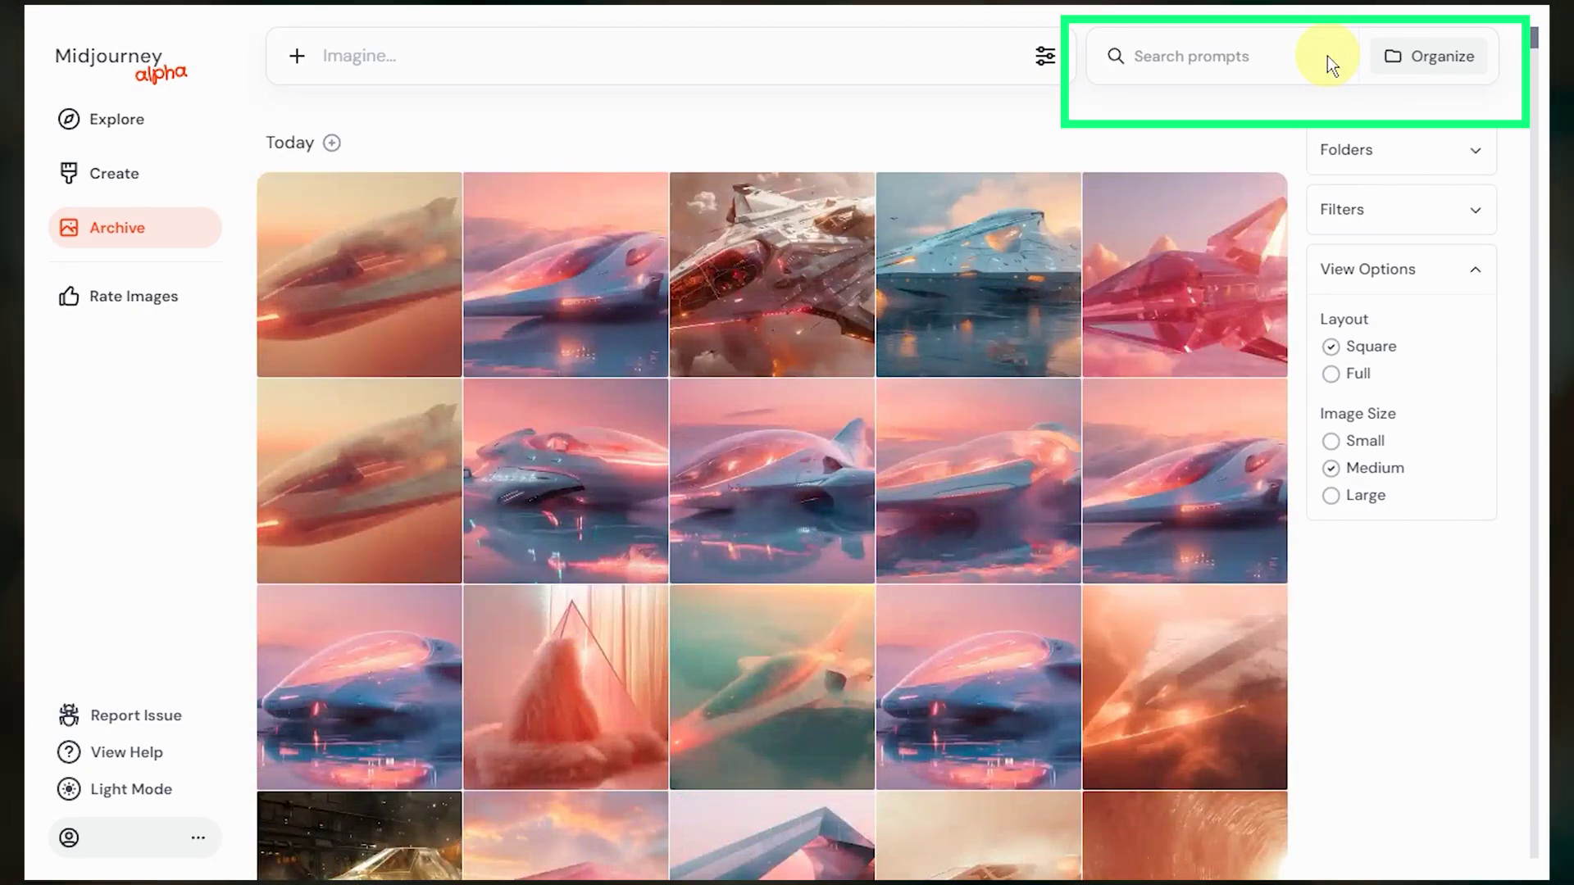
text(--ar 3:2)
key(BackSpace)
key(BackSpace)
key(BackSpace)
key(BackSpace)
key(BackSpace)
key(BackSpace)
key(BackSpace)
key(BackSpace)
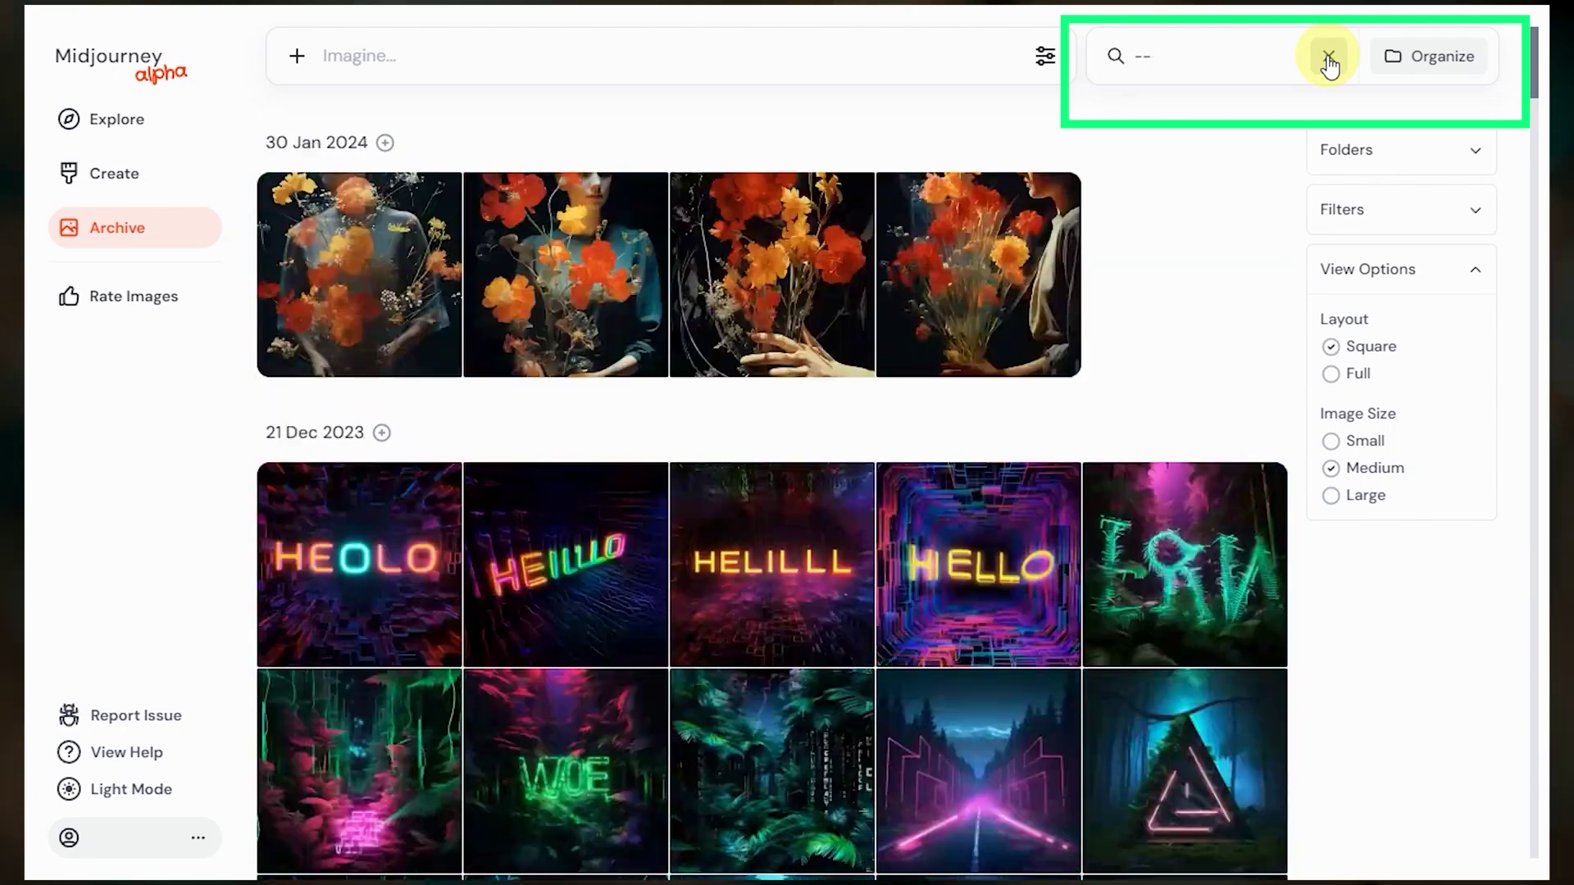
text(--style)
text(cKZf340xD0L9TCYy)
scroll(1317, 271, down, 5)
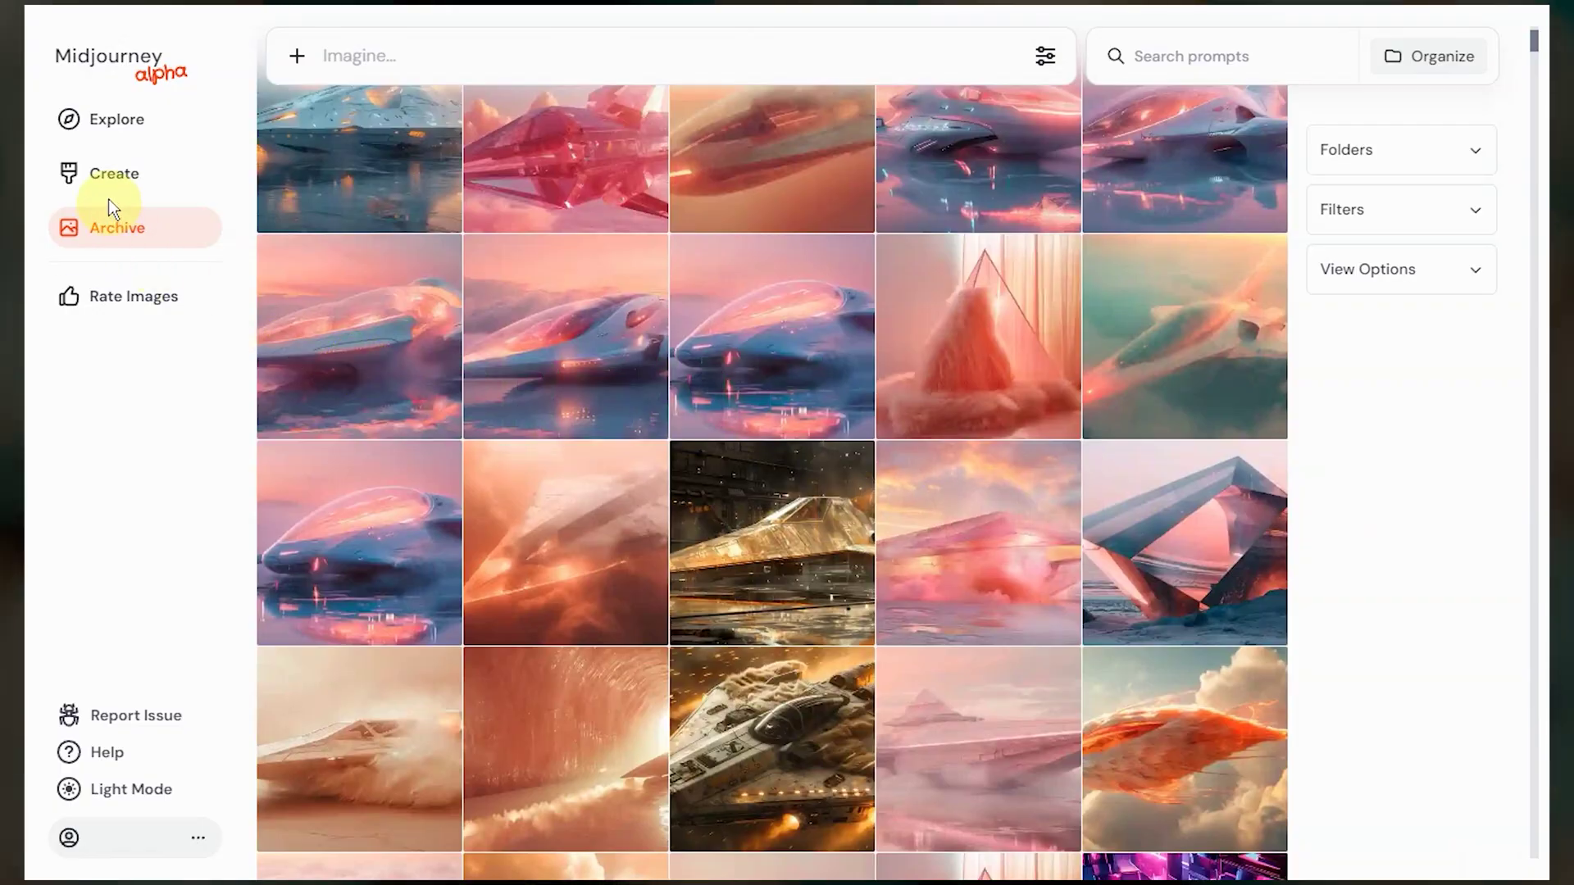
click(124, 184)
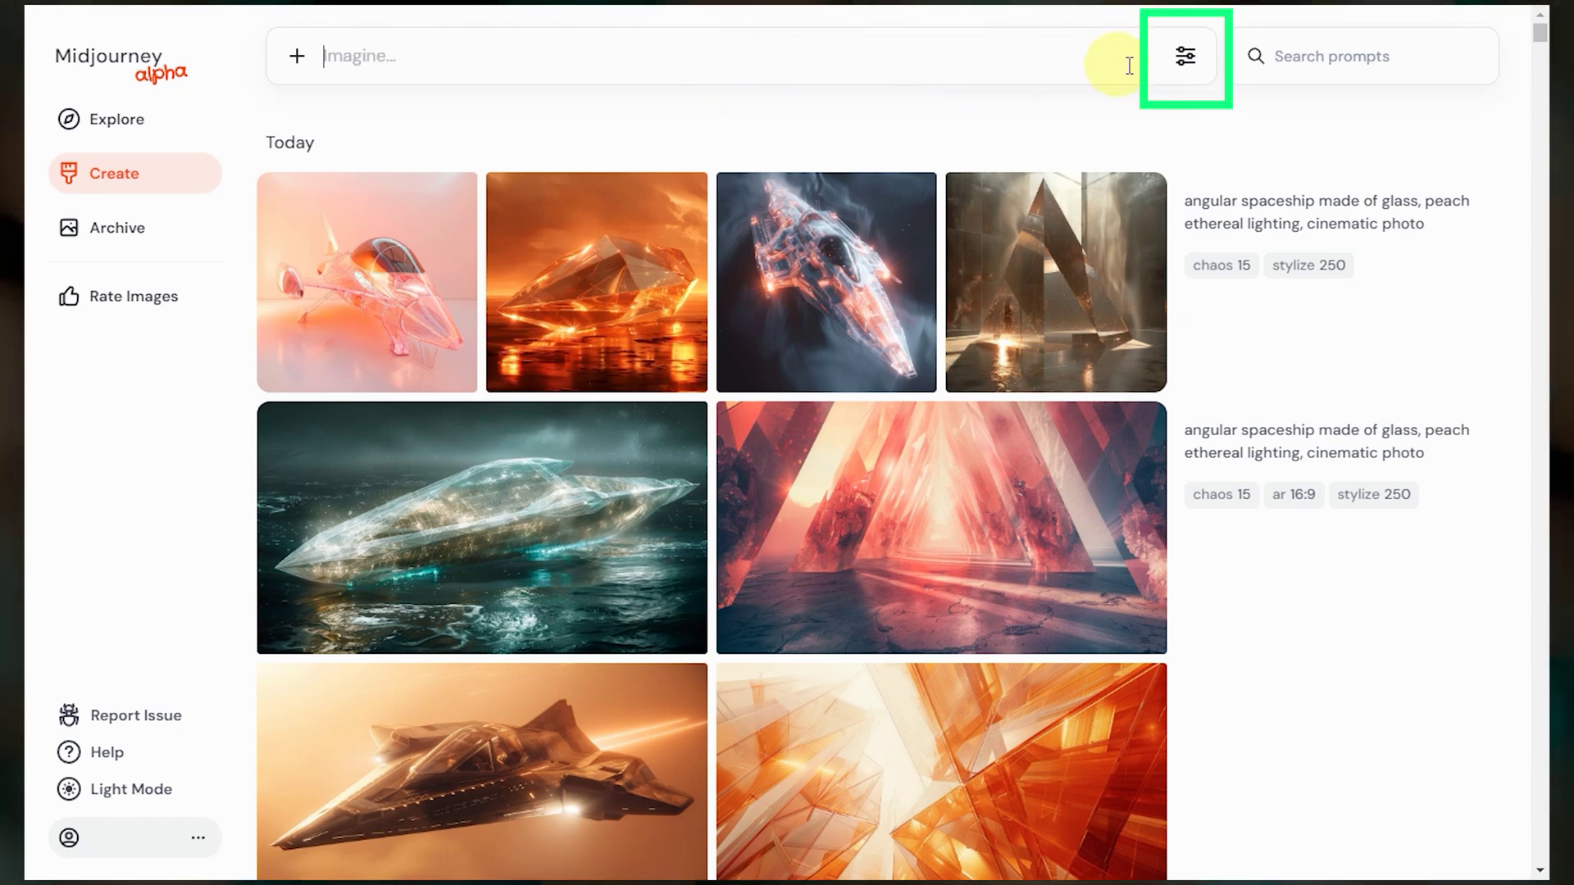
click(1188, 60)
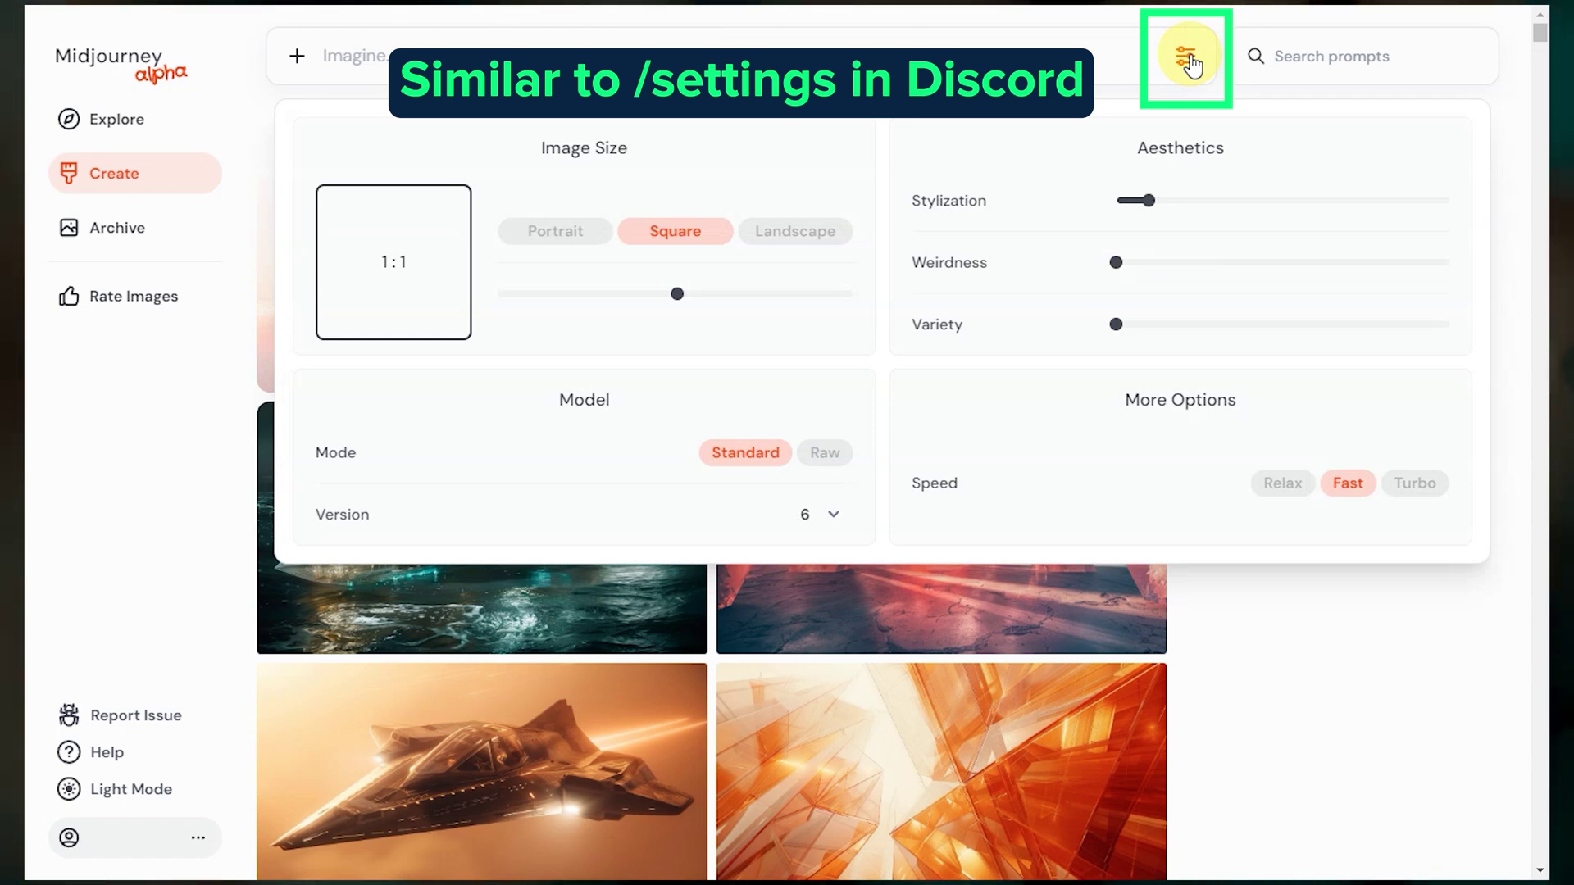
mouse_move(677, 293)
mouse_down()
mouse_move(500, 296)
mouse_move(843, 295)
mouse_move(677, 295)
mouse_up()
click(1142, 205)
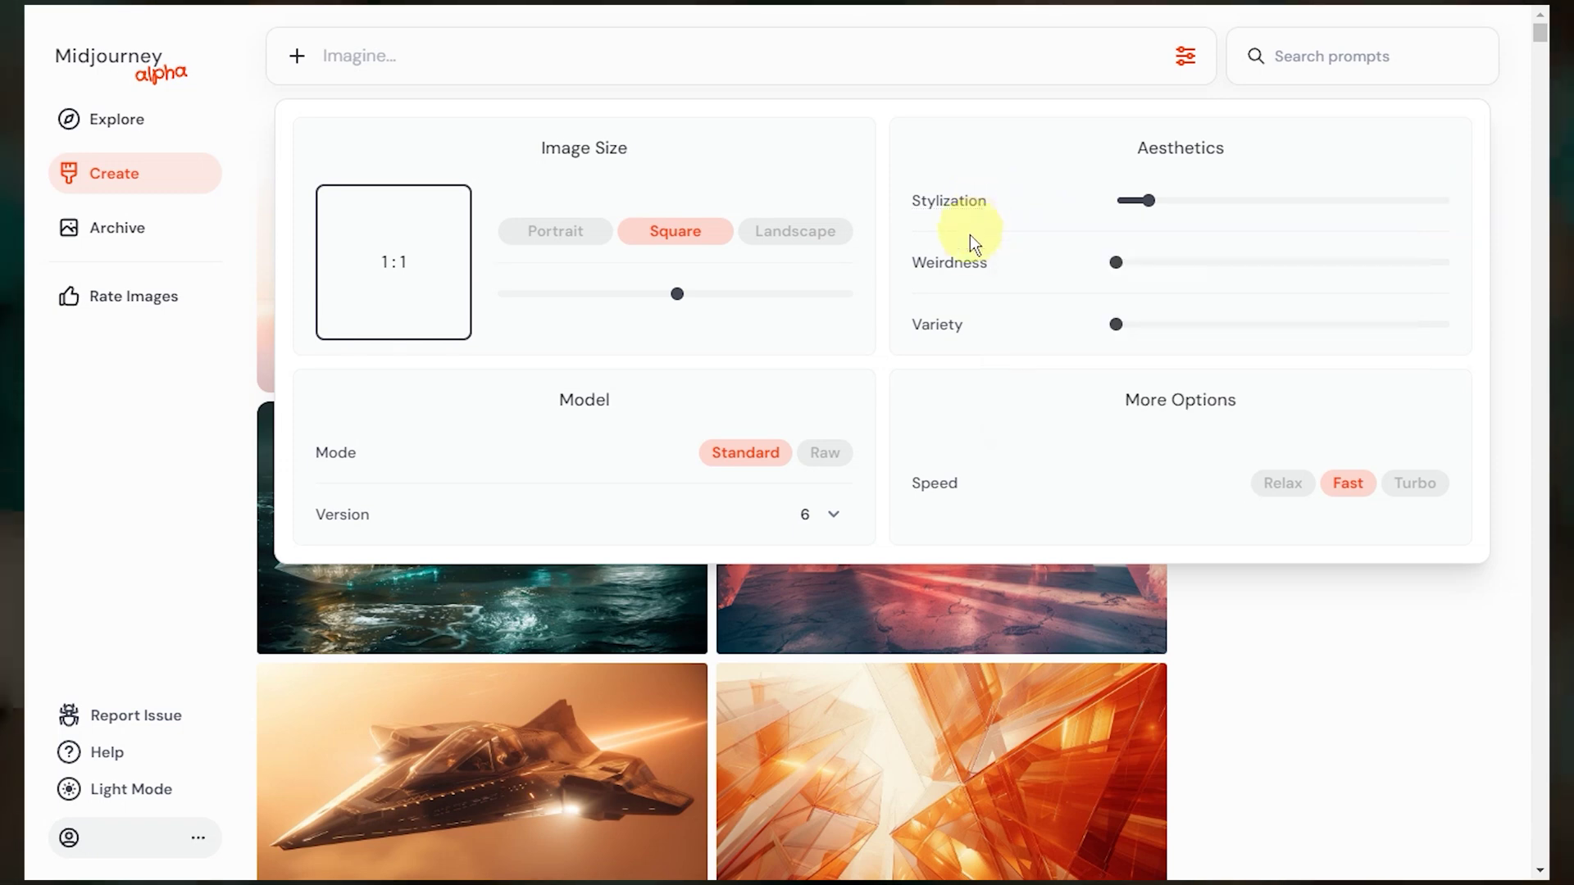
mouse_move(969, 255)
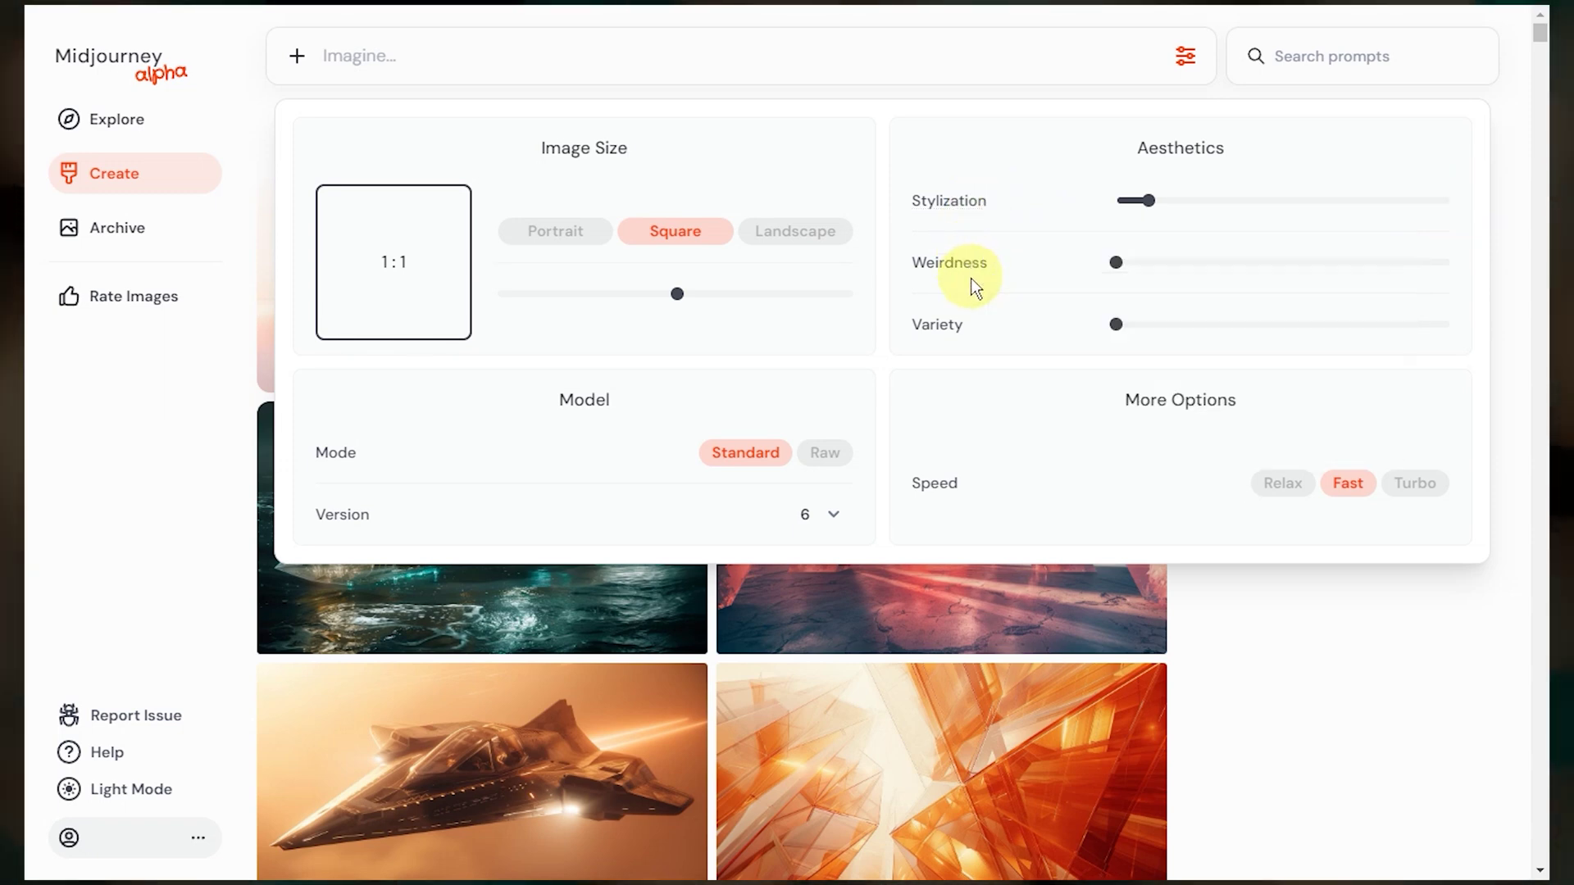
mouse_move(956, 320)
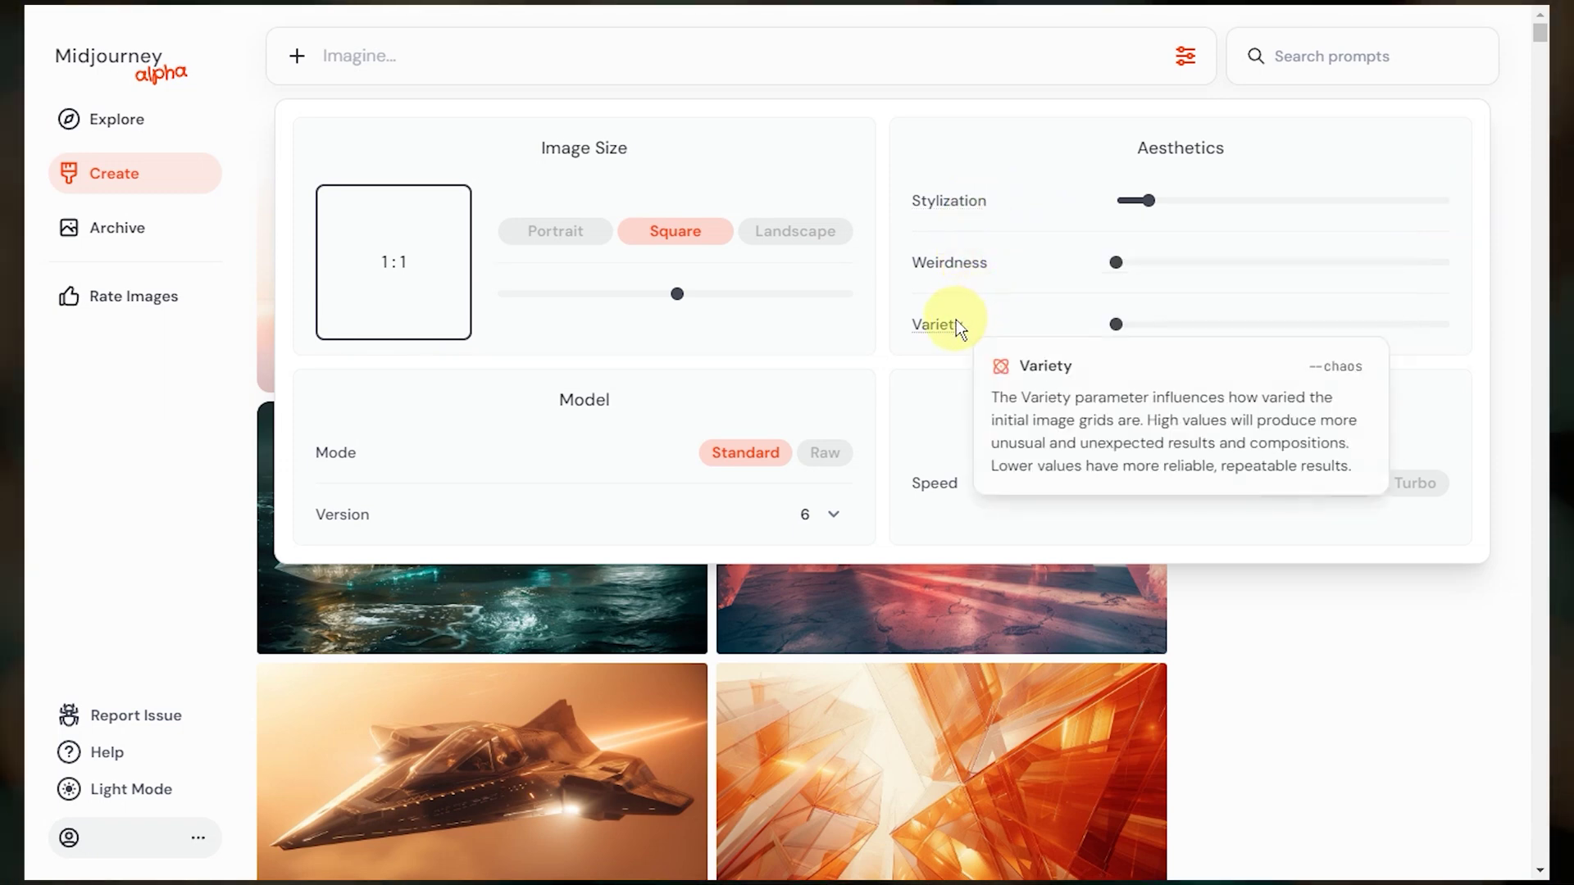
click(1186, 57)
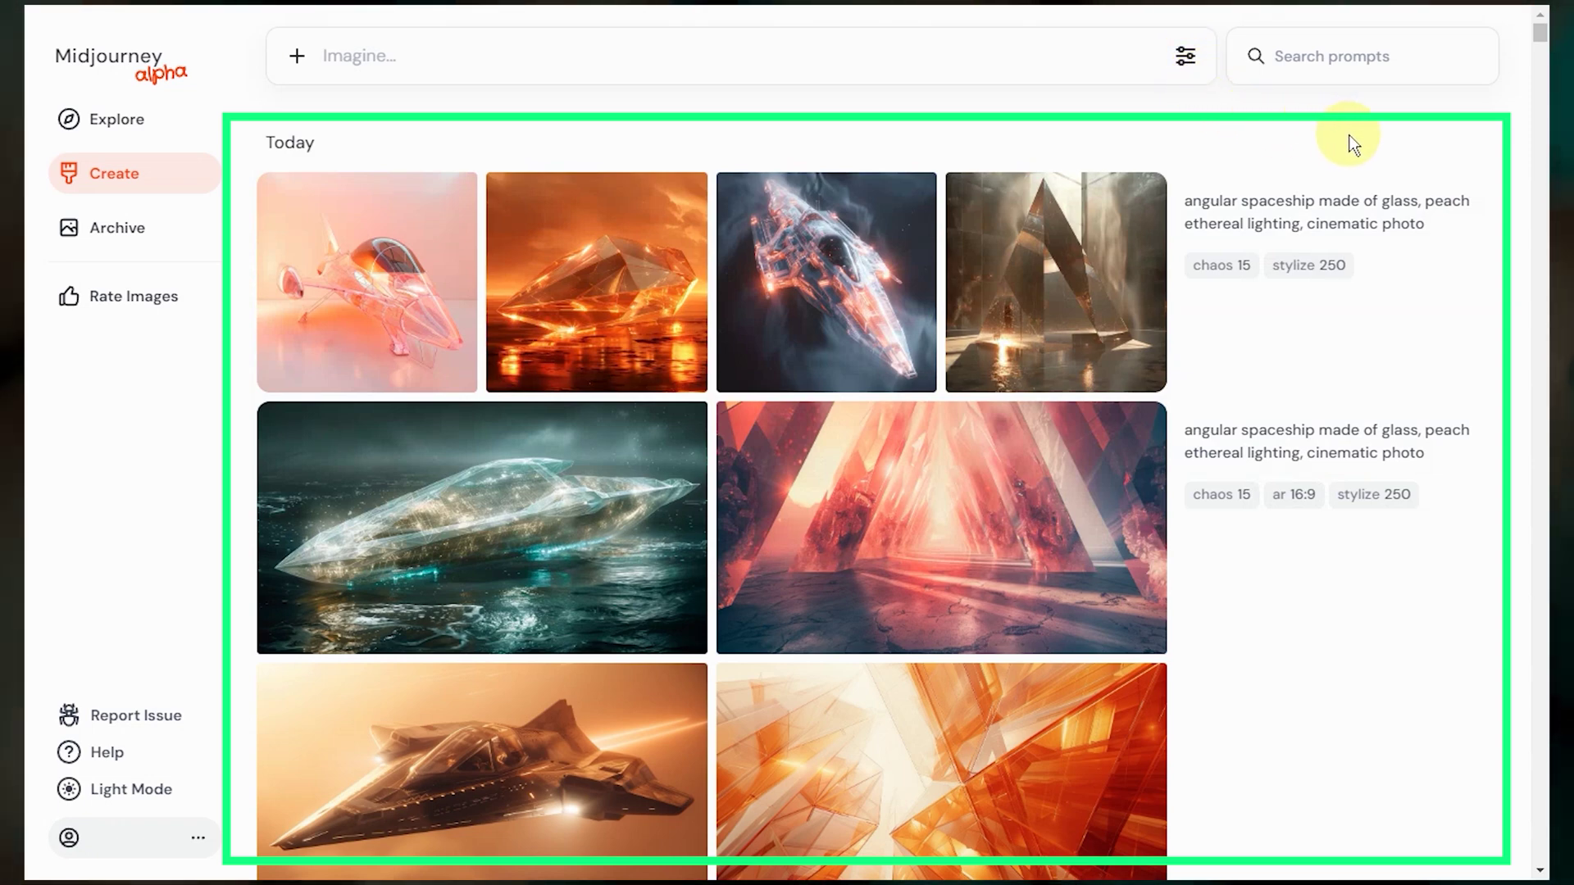
scroll(1351, 143, down, 1)
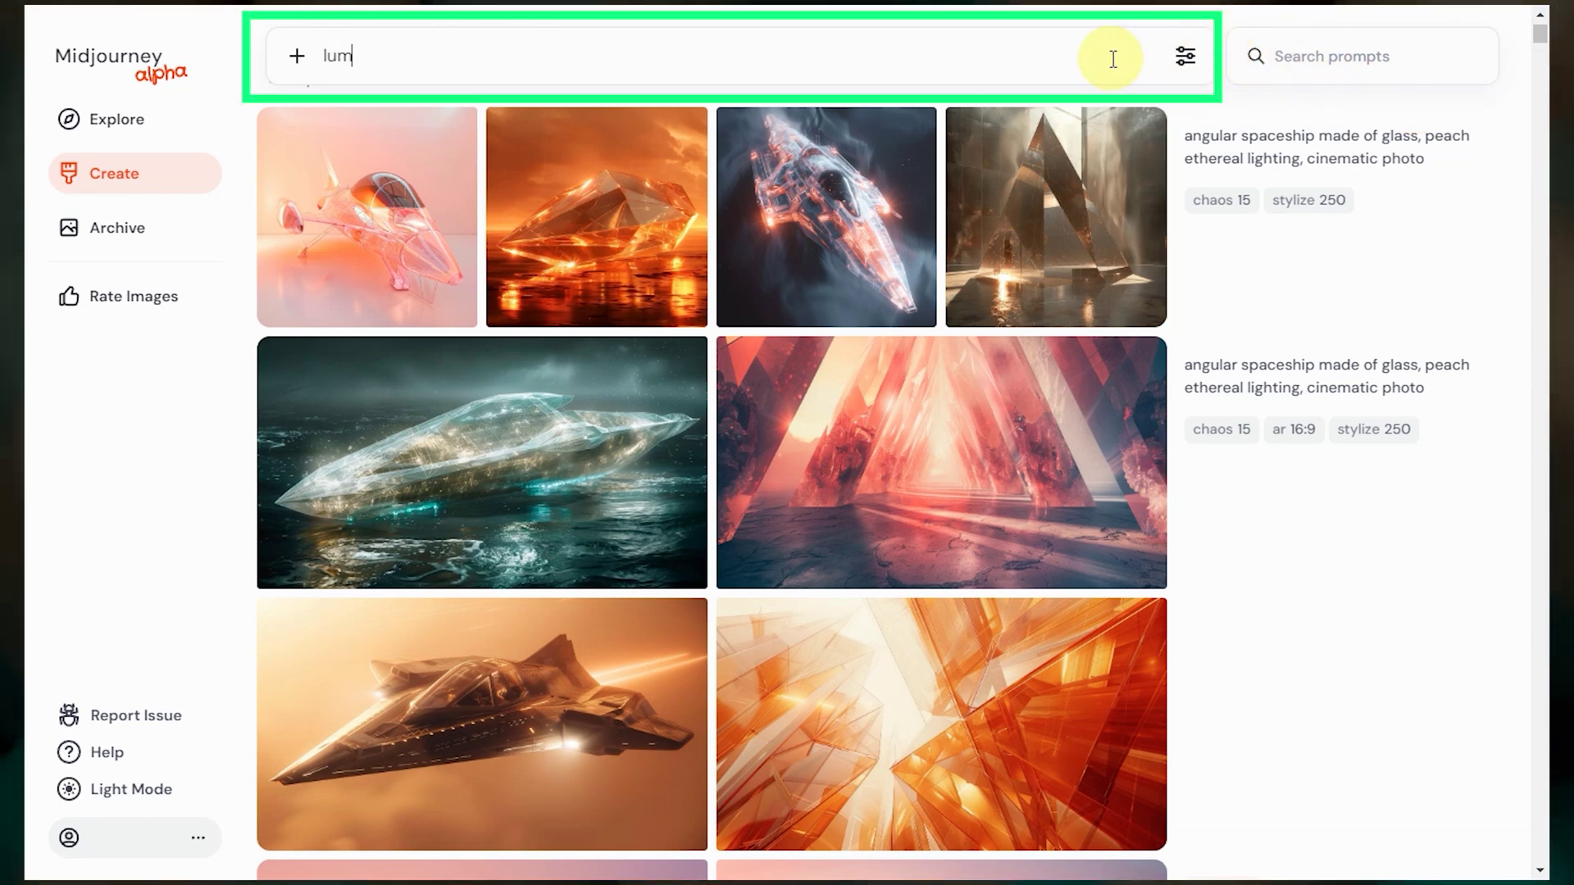
Submit the prompt 'lumberjack tea party --ar 3:2' from the Imagine bar.
text(berjack tea)
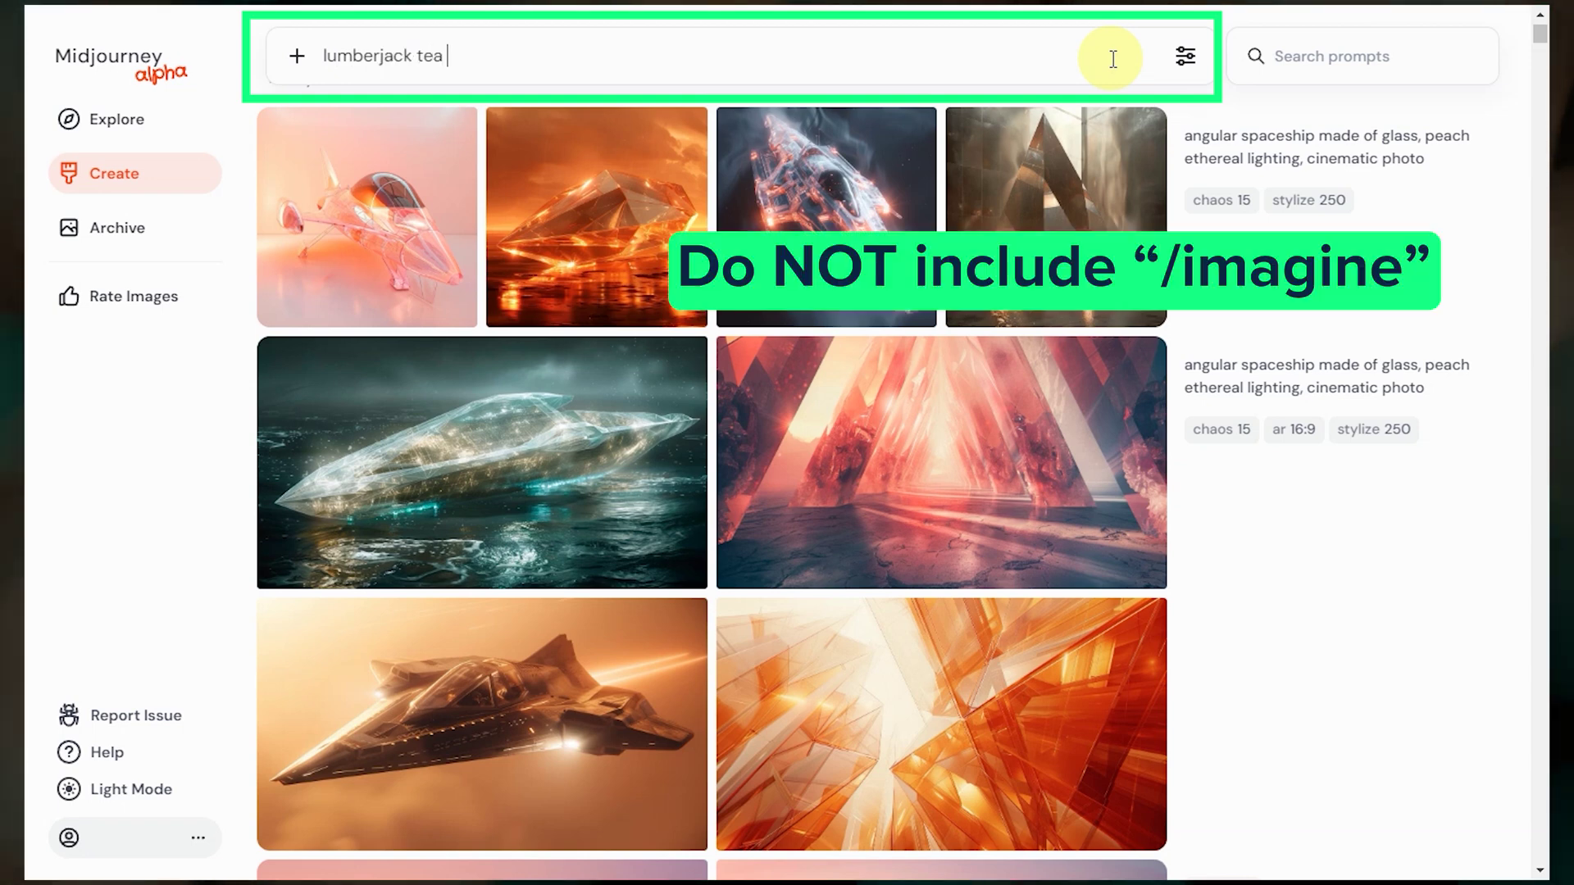
text( party)
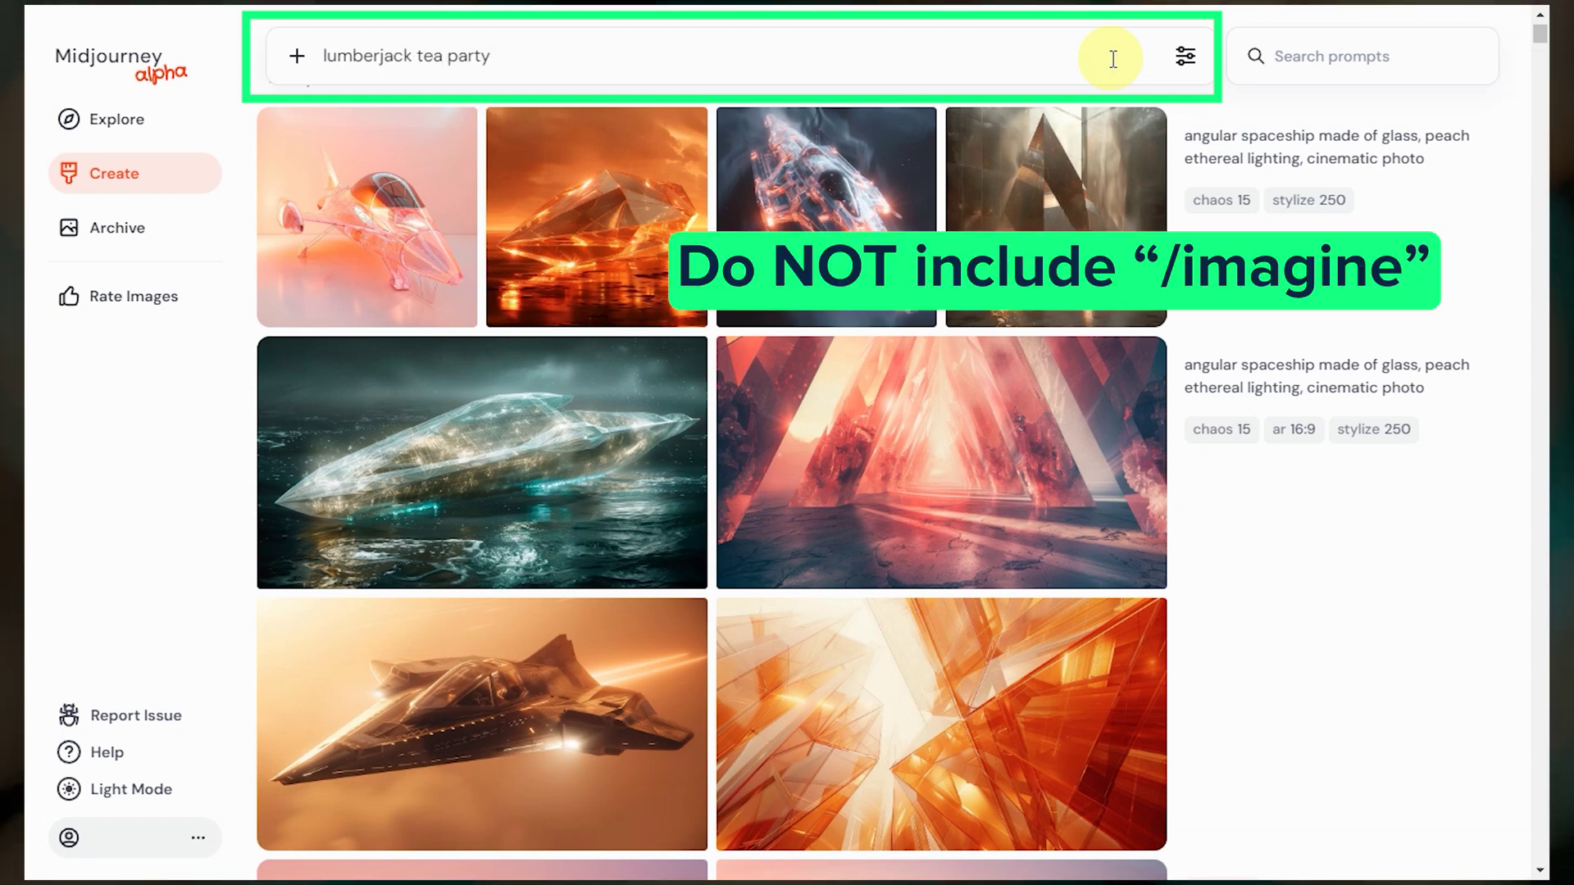
text( --ar 3:2)
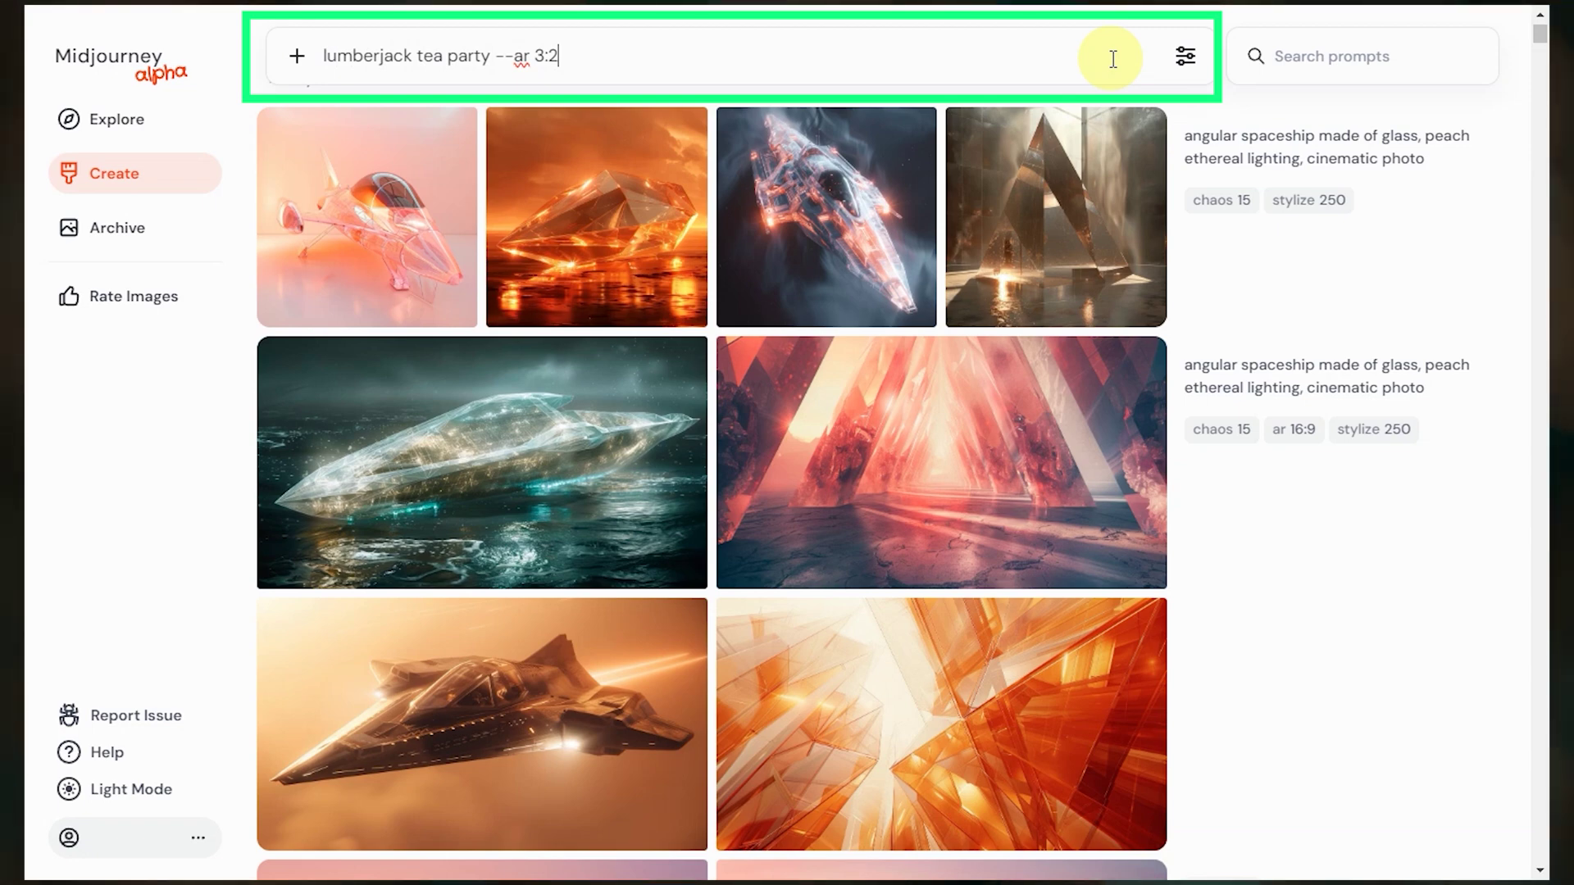
key(Return)
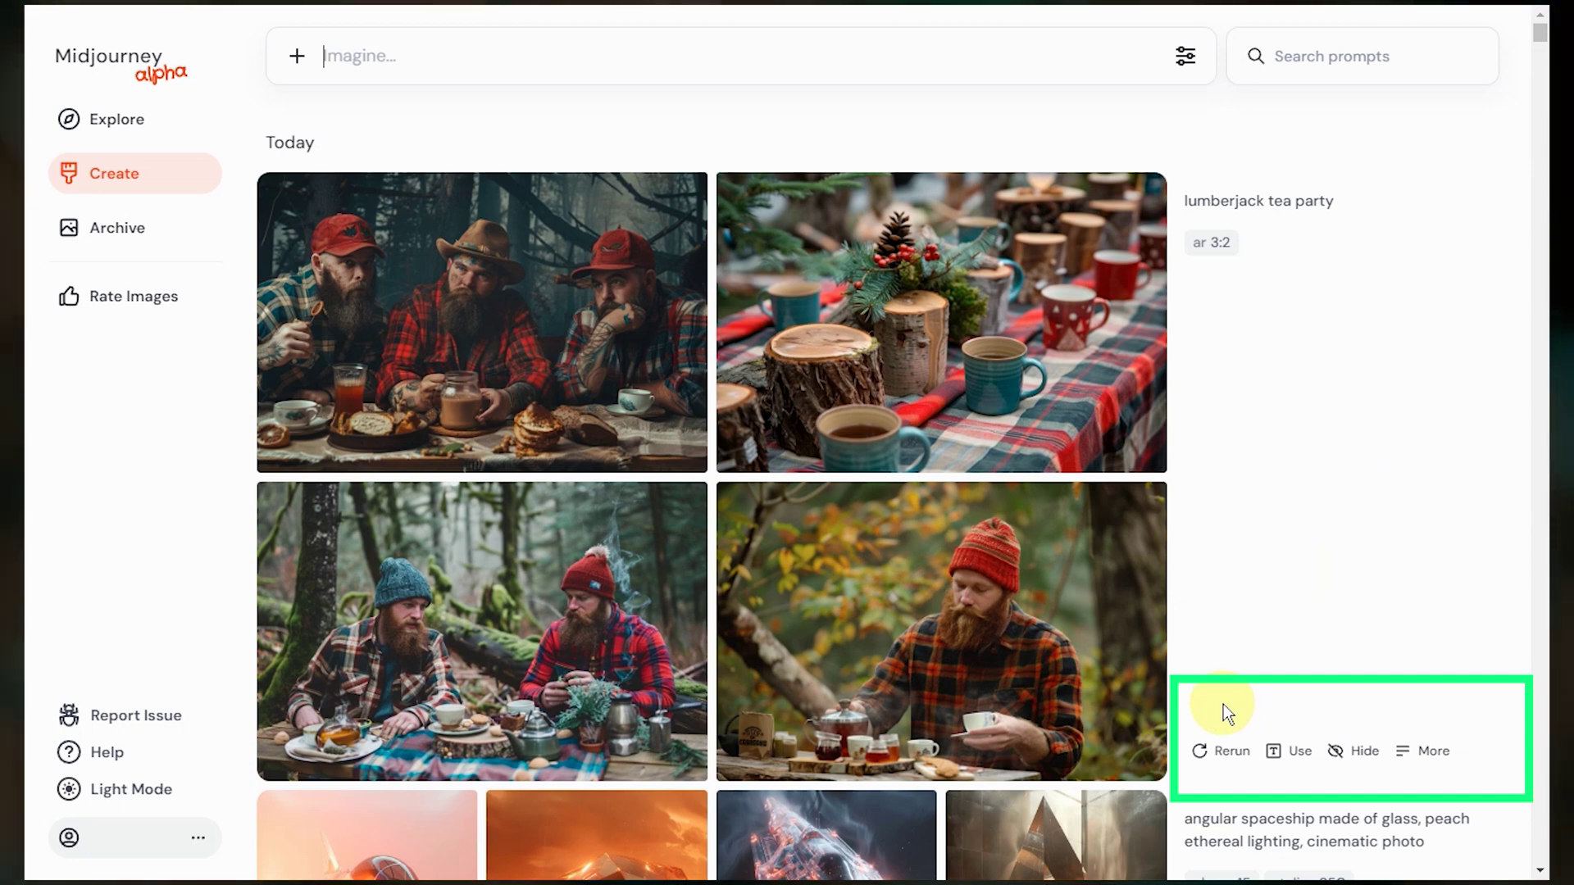
Reuse the lumberjack job's prompt and clear it, then open and dismiss its More menu.
click(1291, 754)
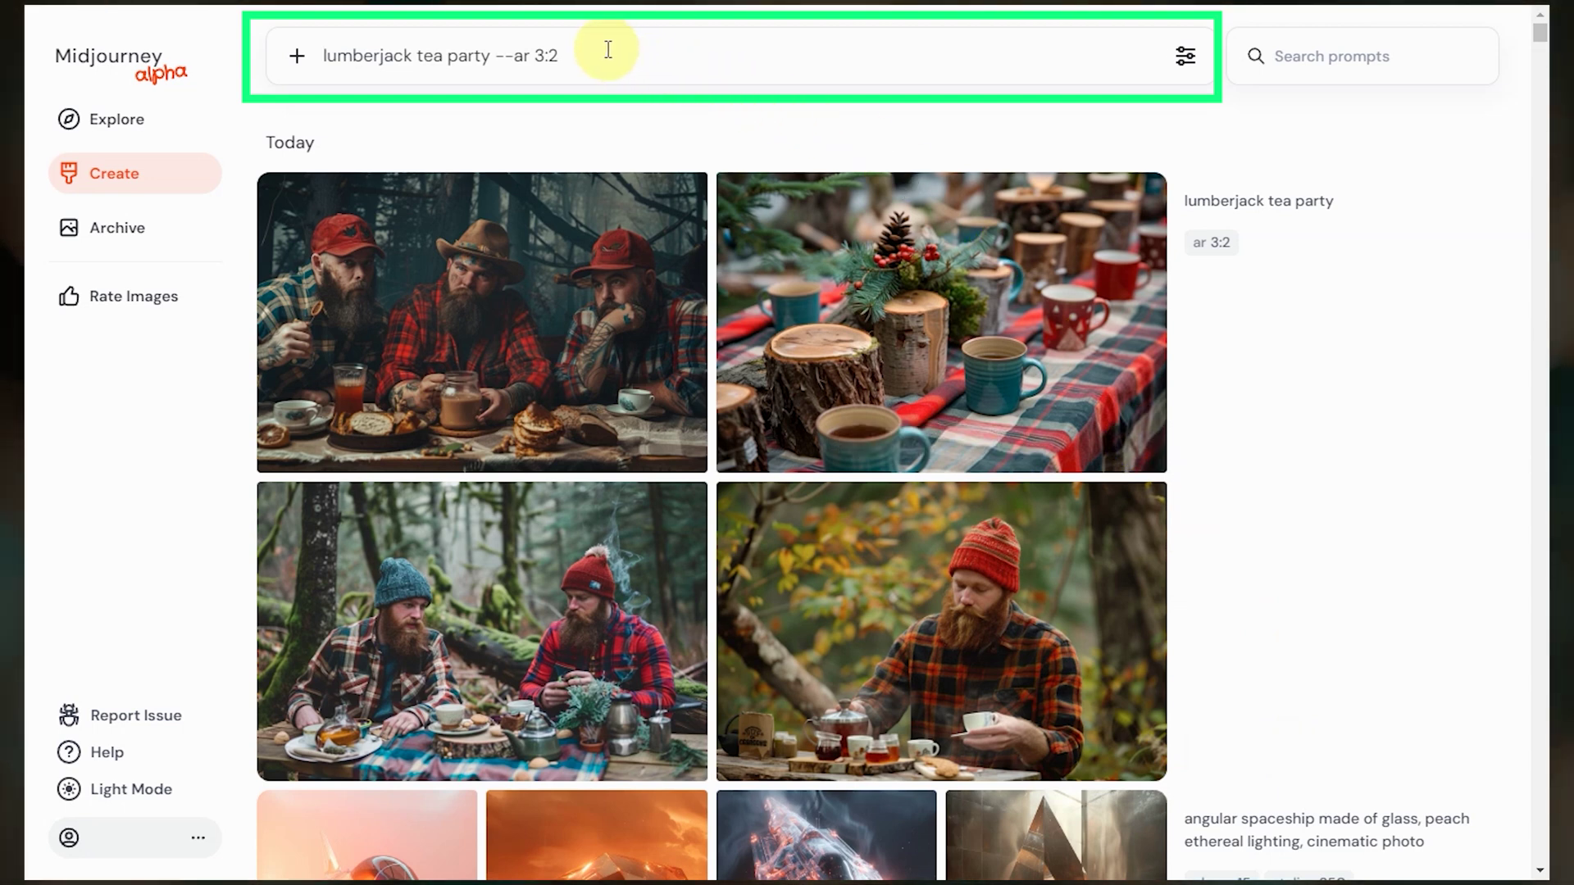
key(Return)
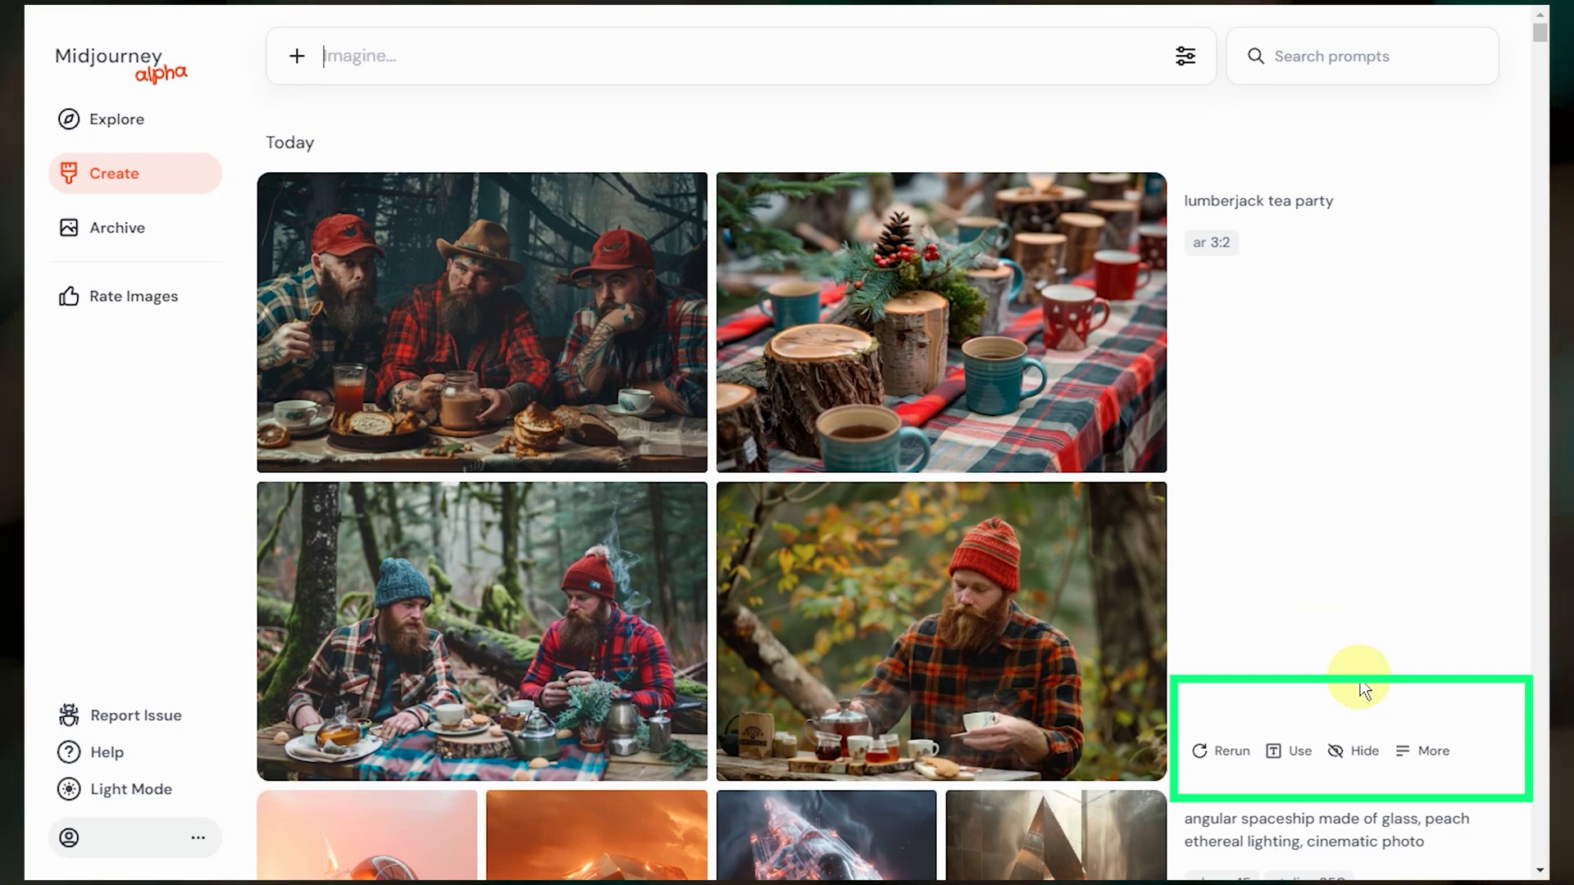
click(1403, 752)
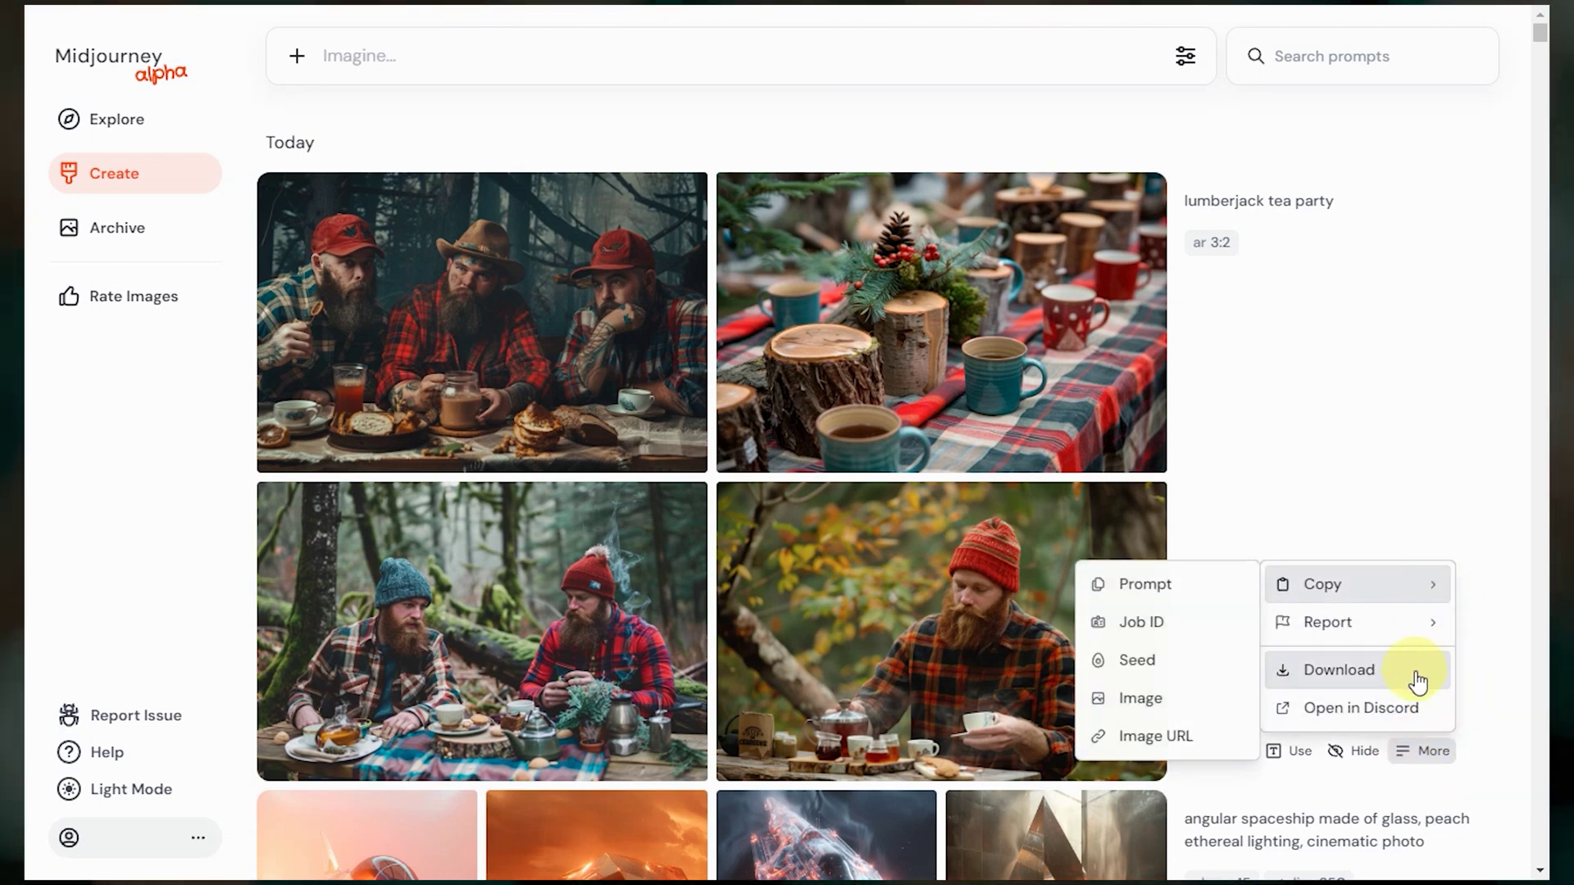
click(1422, 503)
mouse_move(1022, 625)
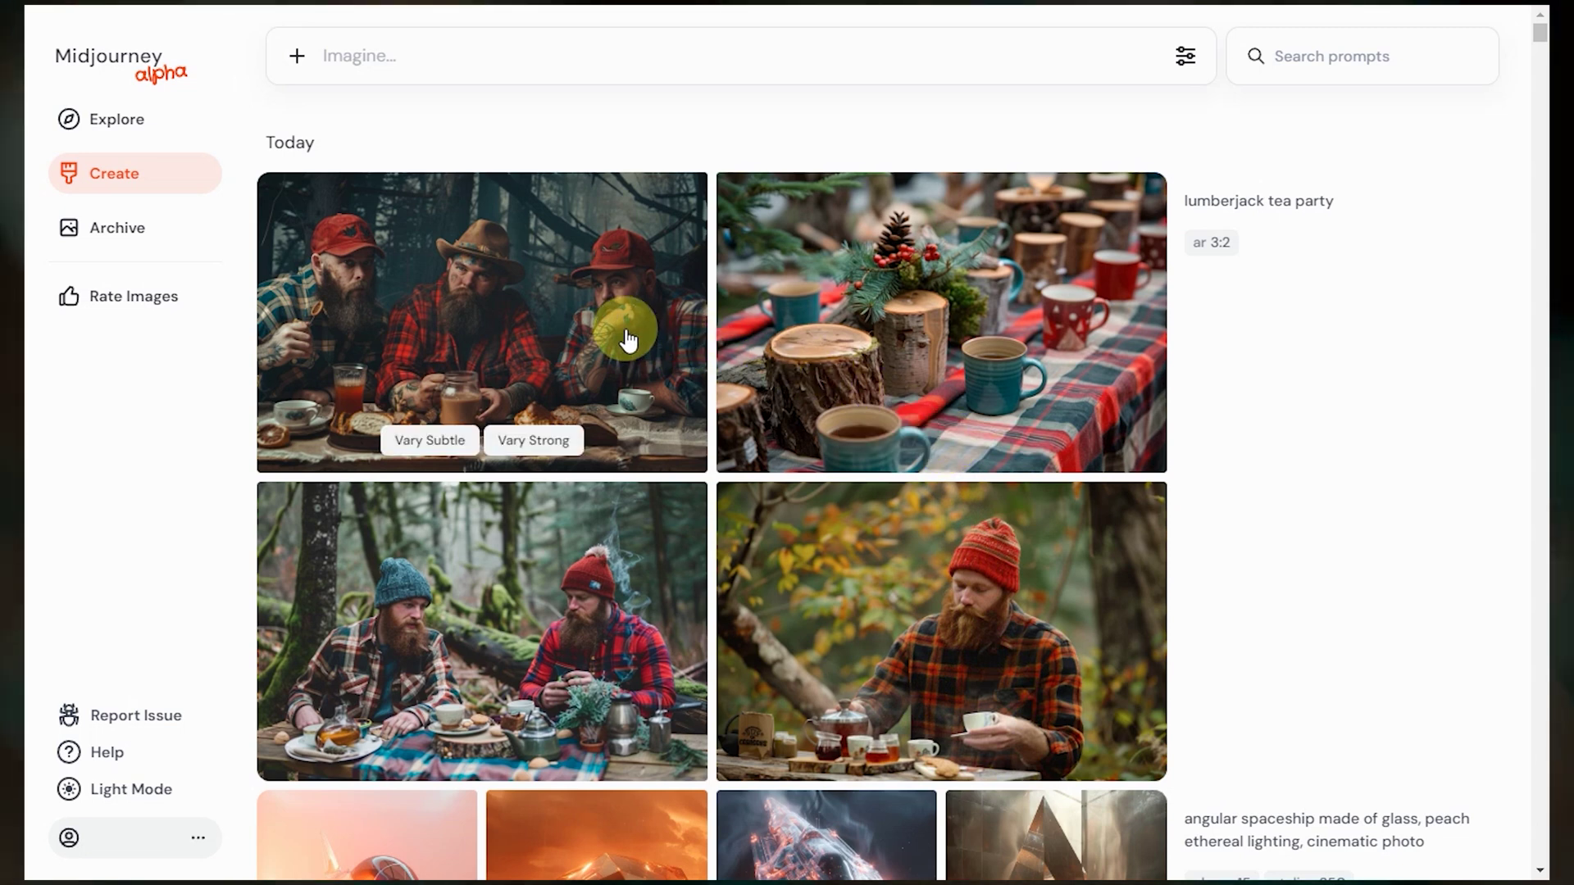
Set up Change AR for the three-lumberjack image at 3:1 with Start alignment.
right_click(668, 350)
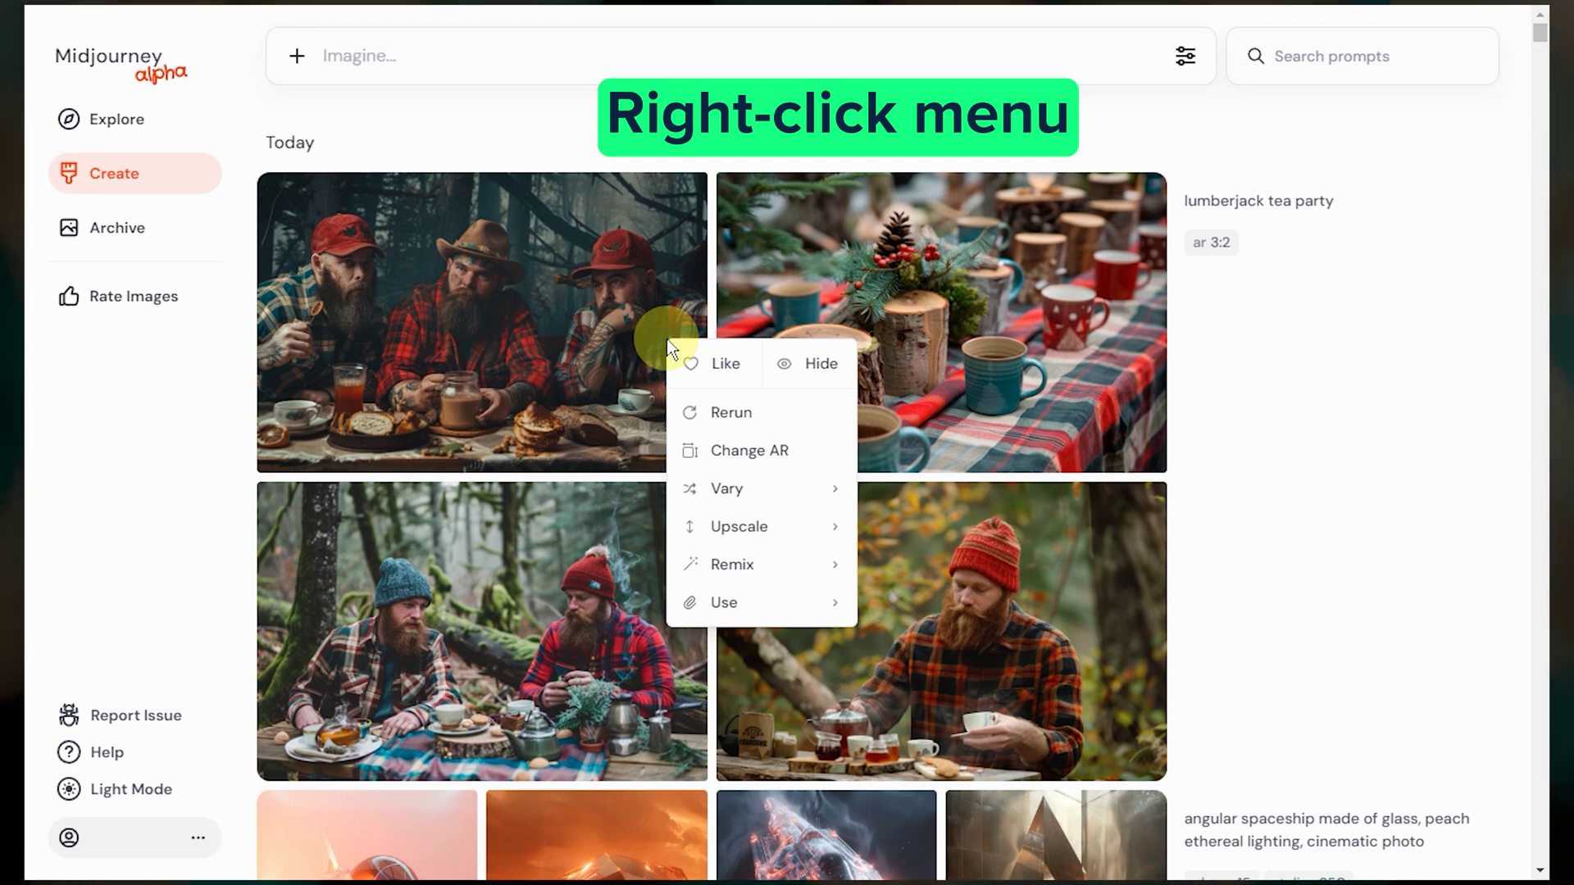
click(760, 452)
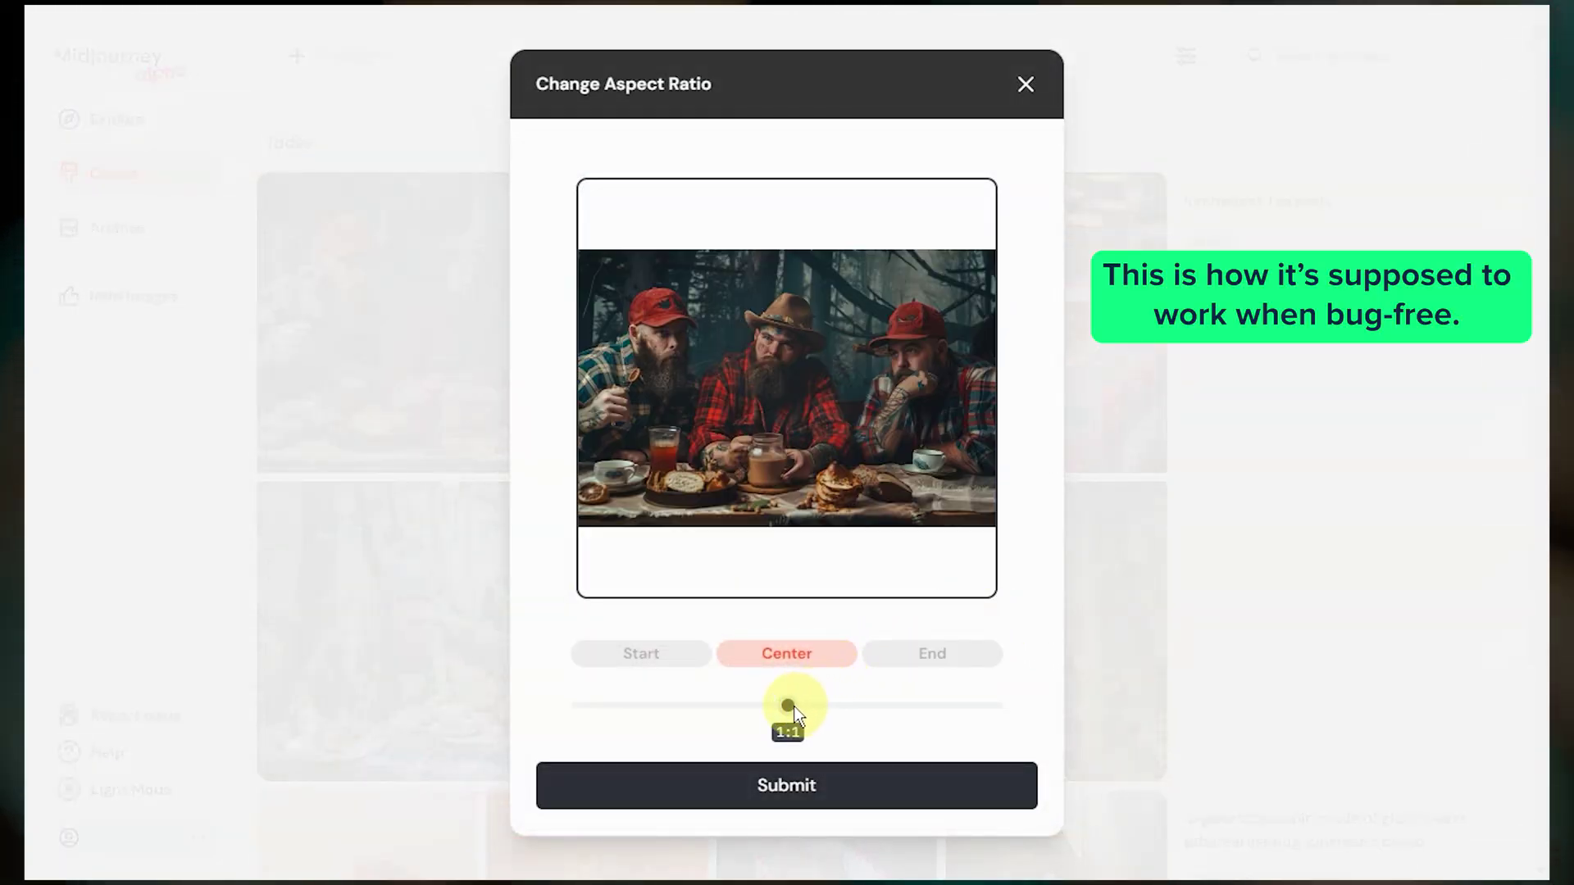
drag(788, 705, 1057, 718)
click(666, 655)
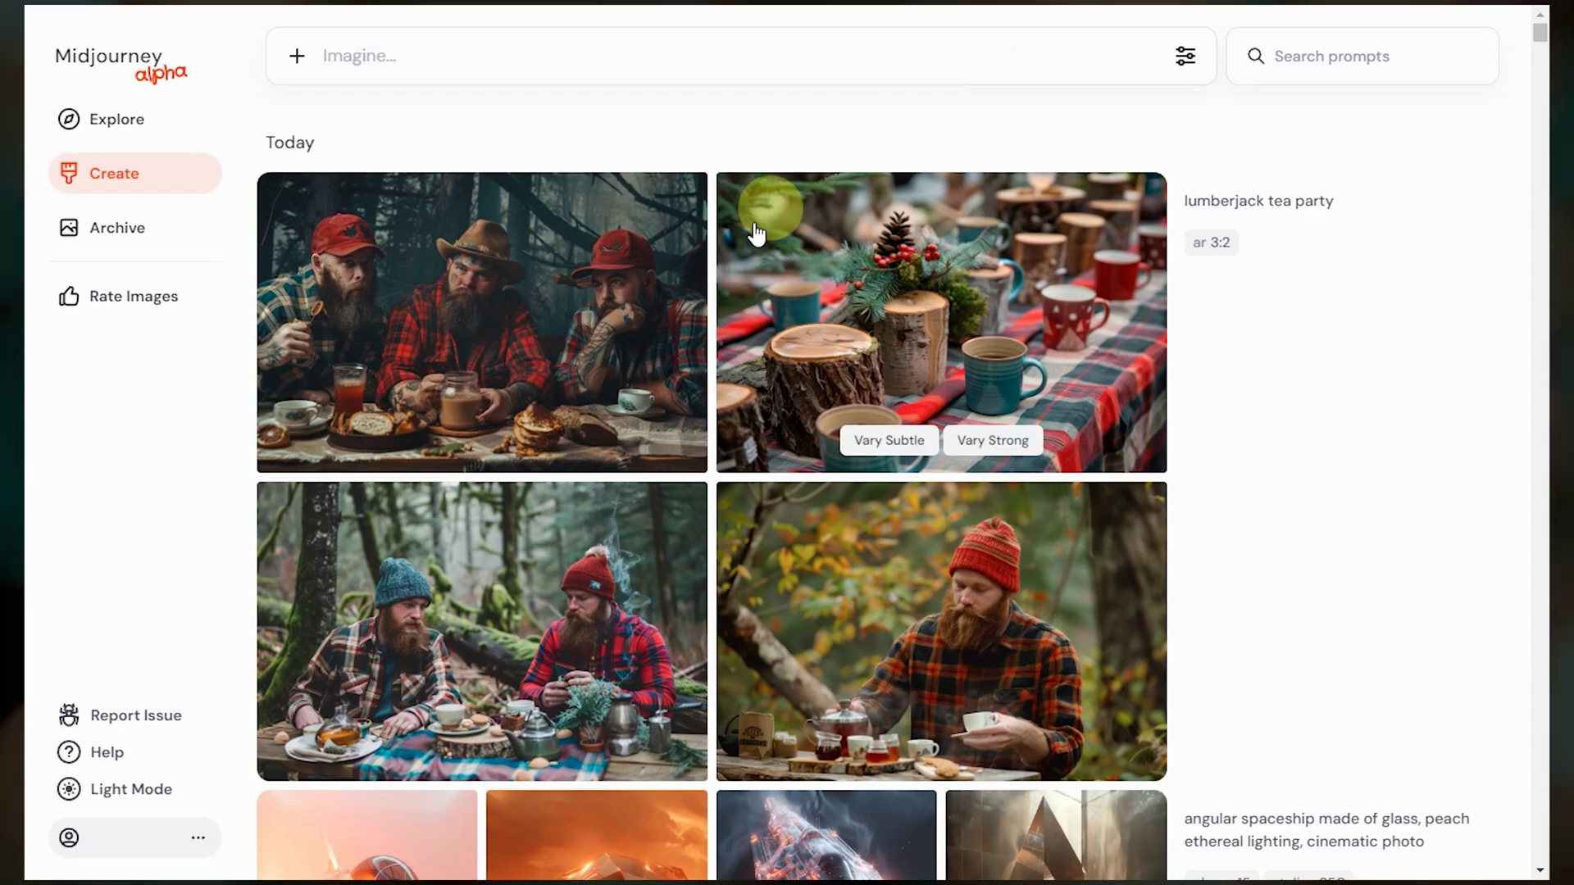
Try Vary Region on the first lumberjack image, lassoing the middle man, then close without changes.
right_click(623, 316)
mouse_move(723, 472)
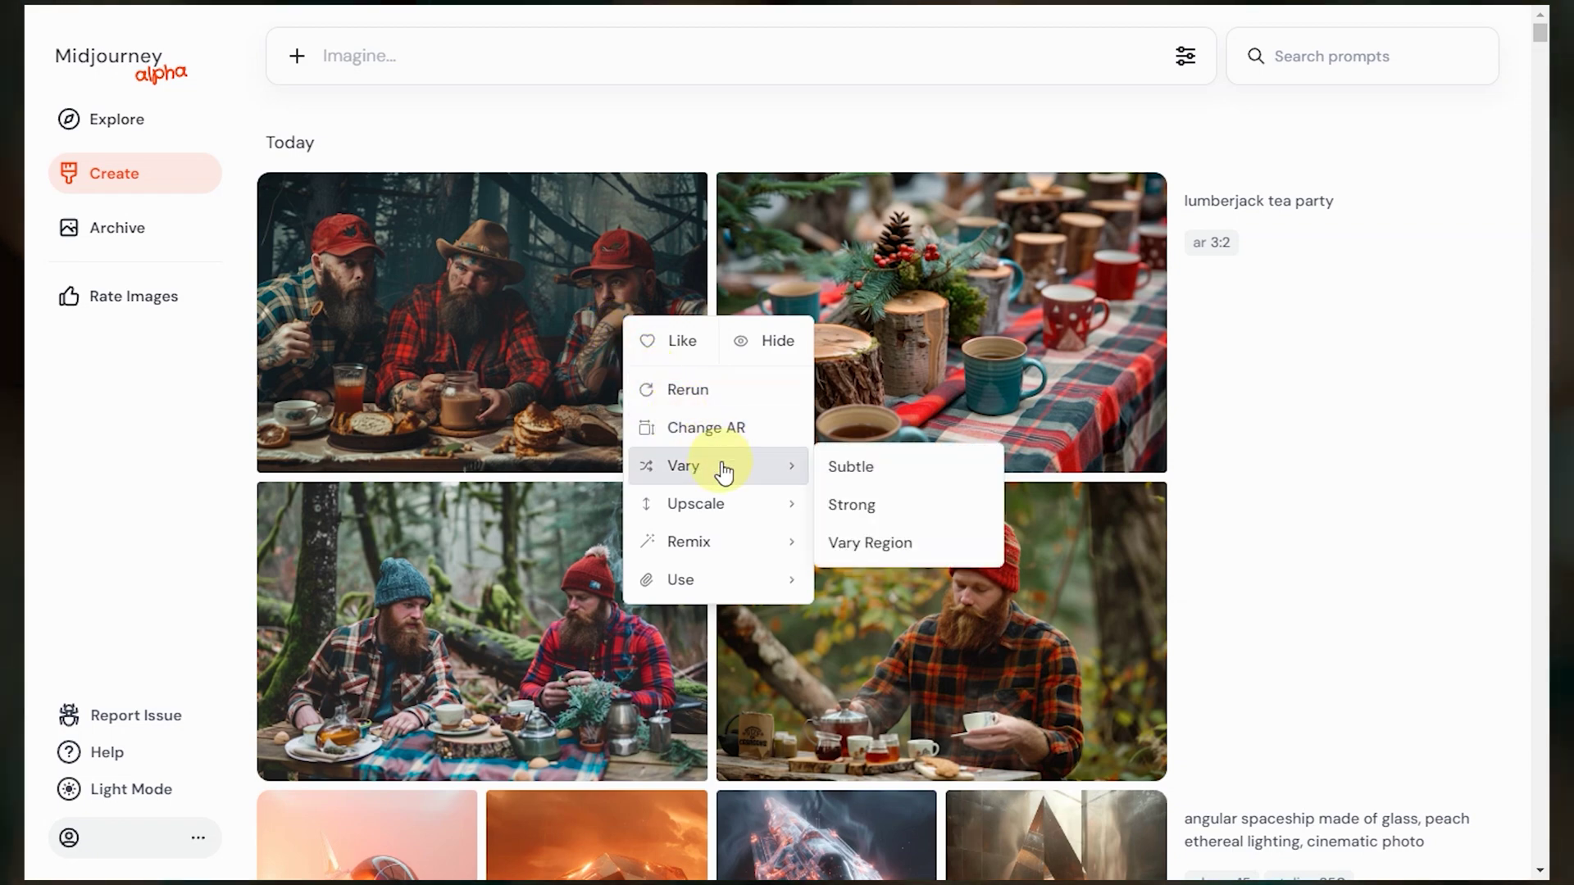
click(849, 542)
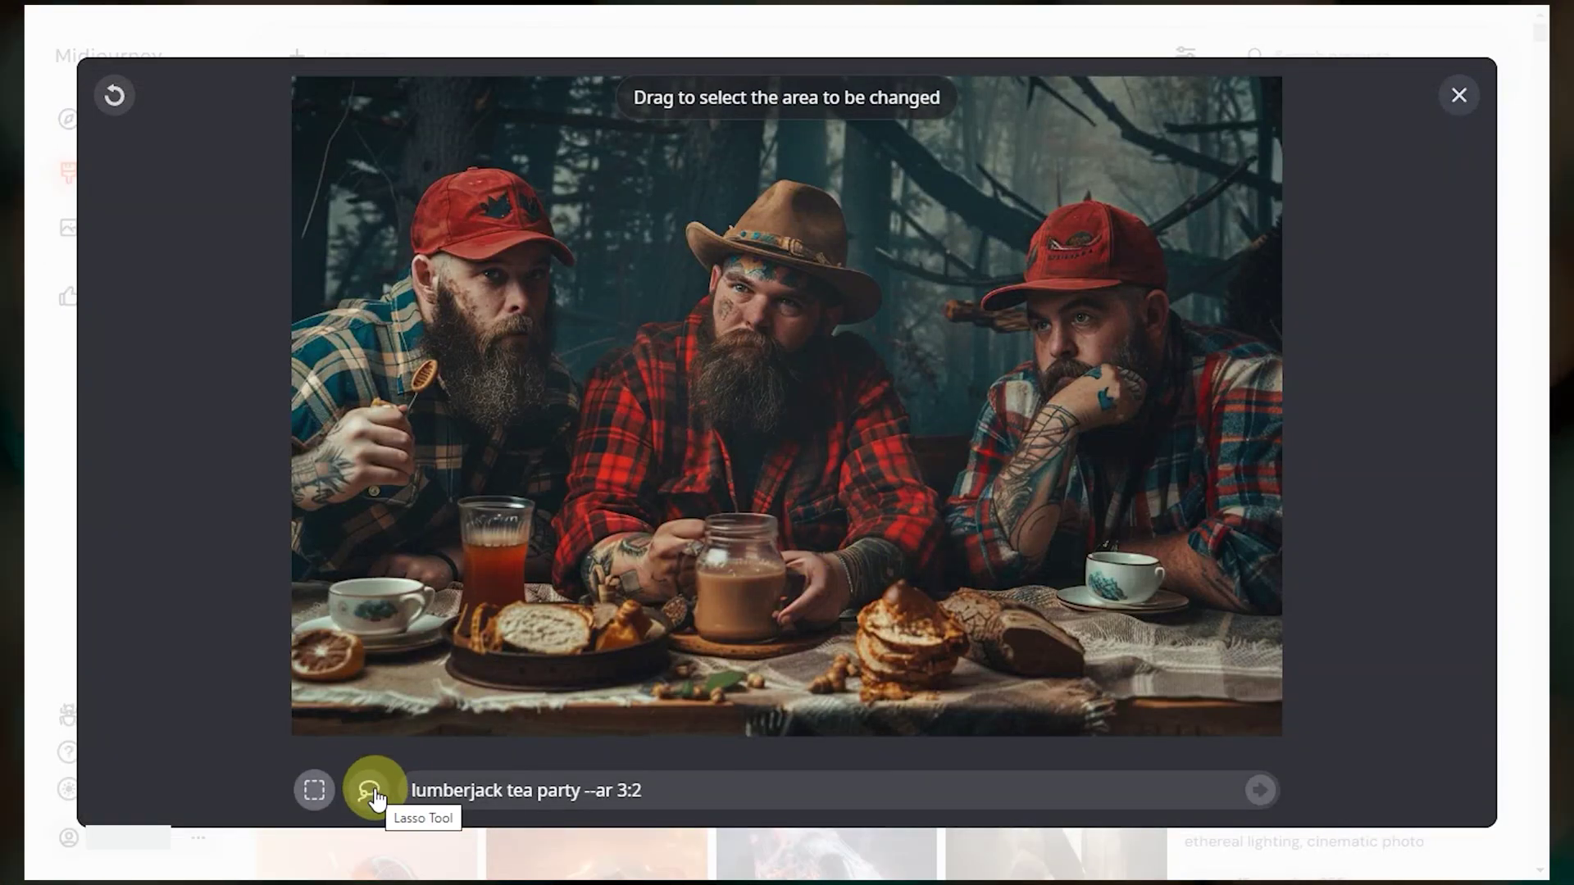
click(370, 792)
mouse_move(580, 365)
mouse_down()
mouse_move(822, 626)
mouse_move(713, 106)
mouse_move(570, 344)
mouse_up()
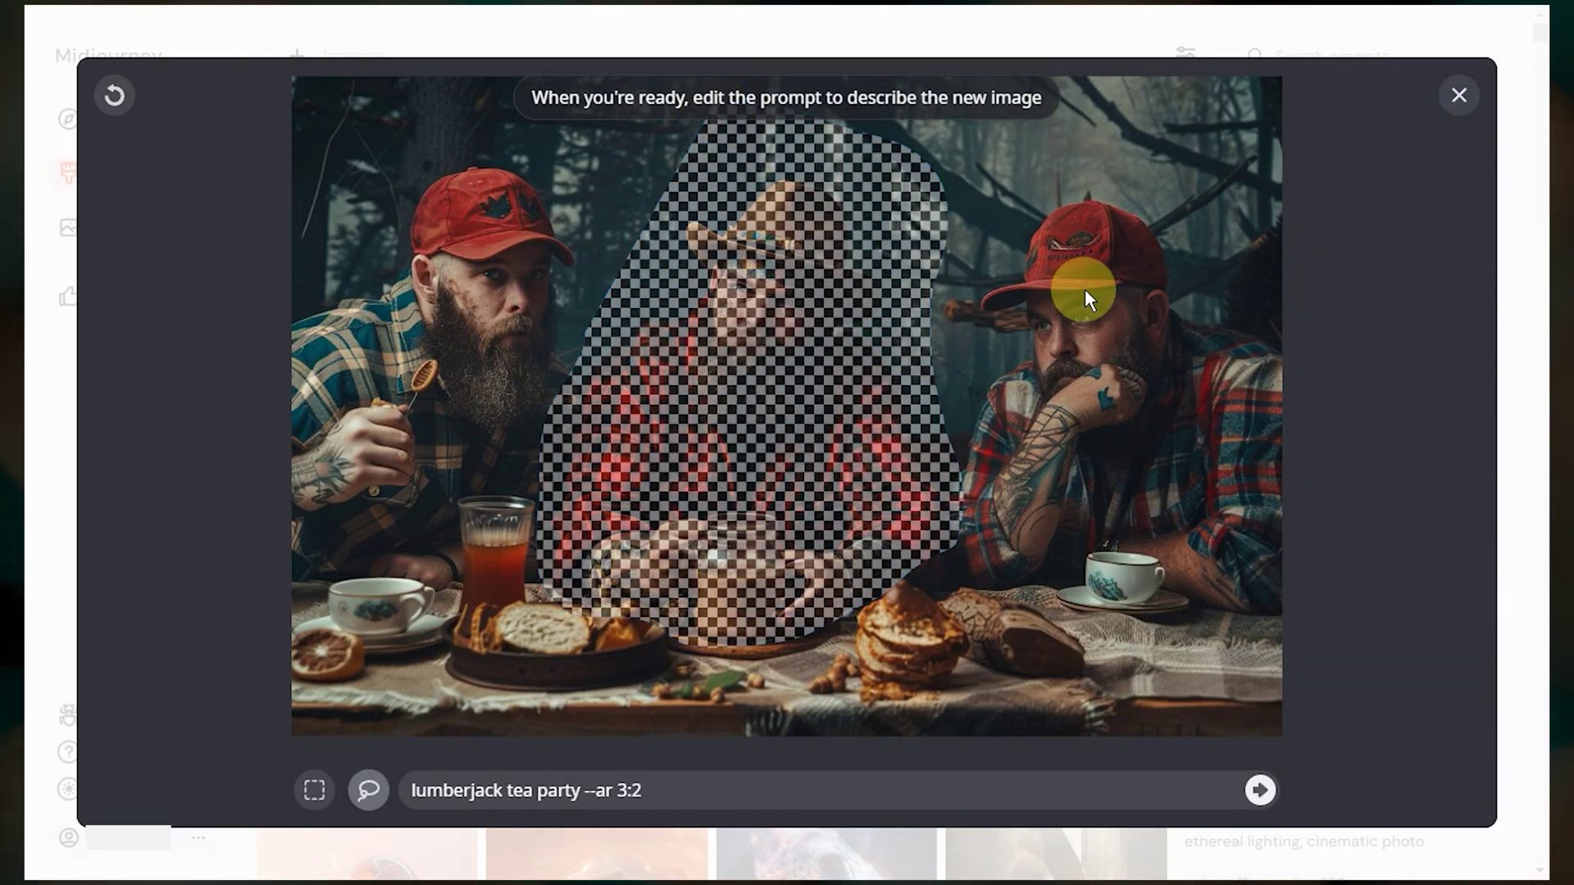
click(1459, 95)
Browse the Upscale, Remix and Use submenus of the first lumberjack image's right-click menu.
right_click(627, 341)
mouse_move(768, 531)
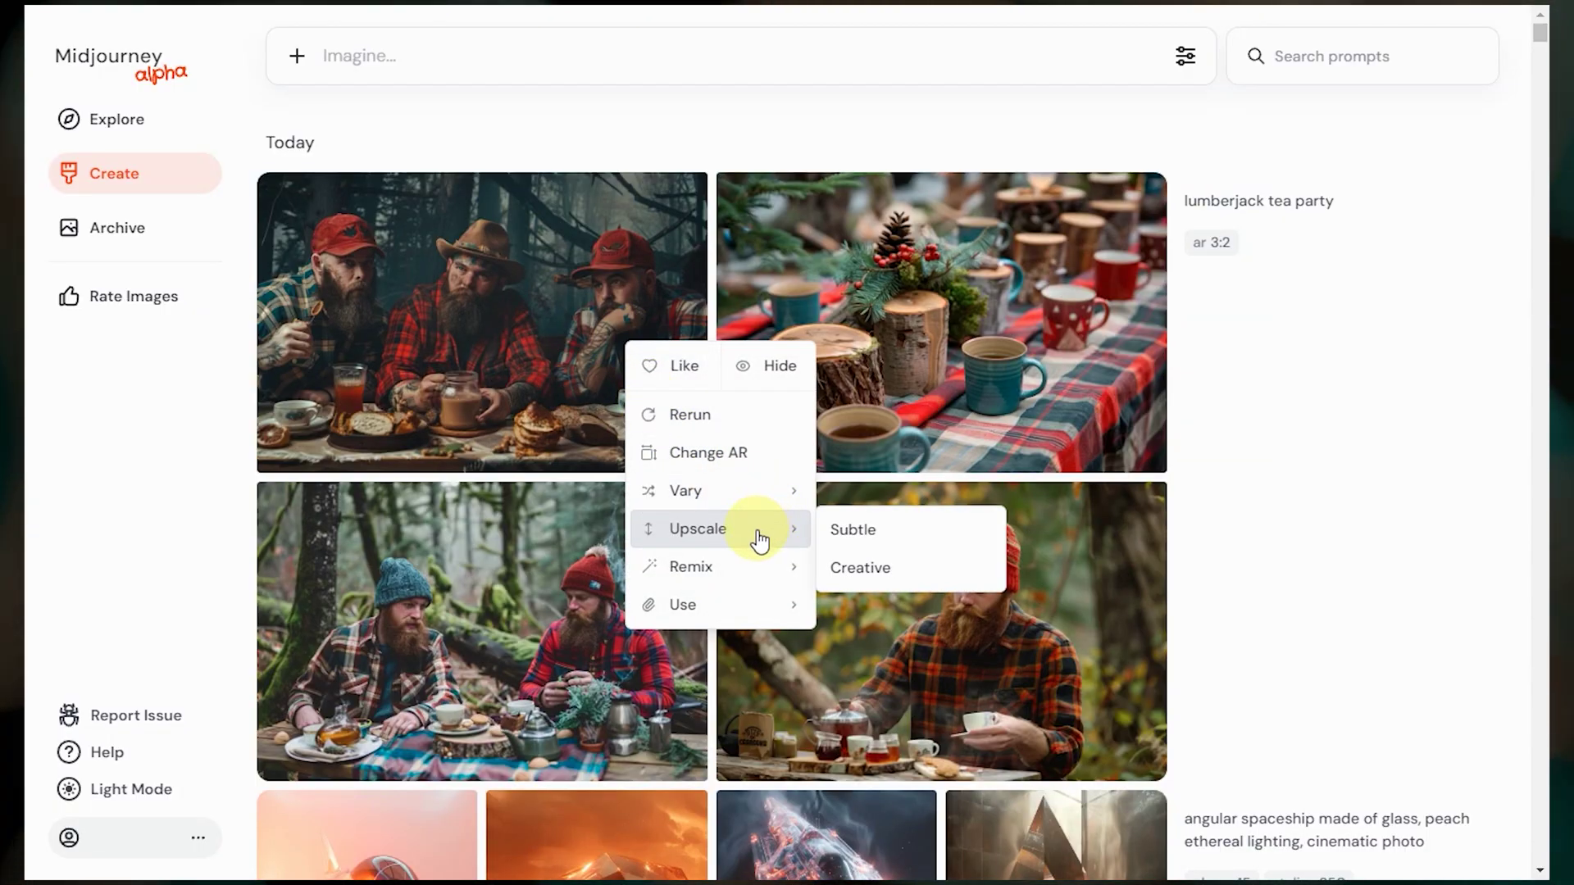
mouse_move(744, 564)
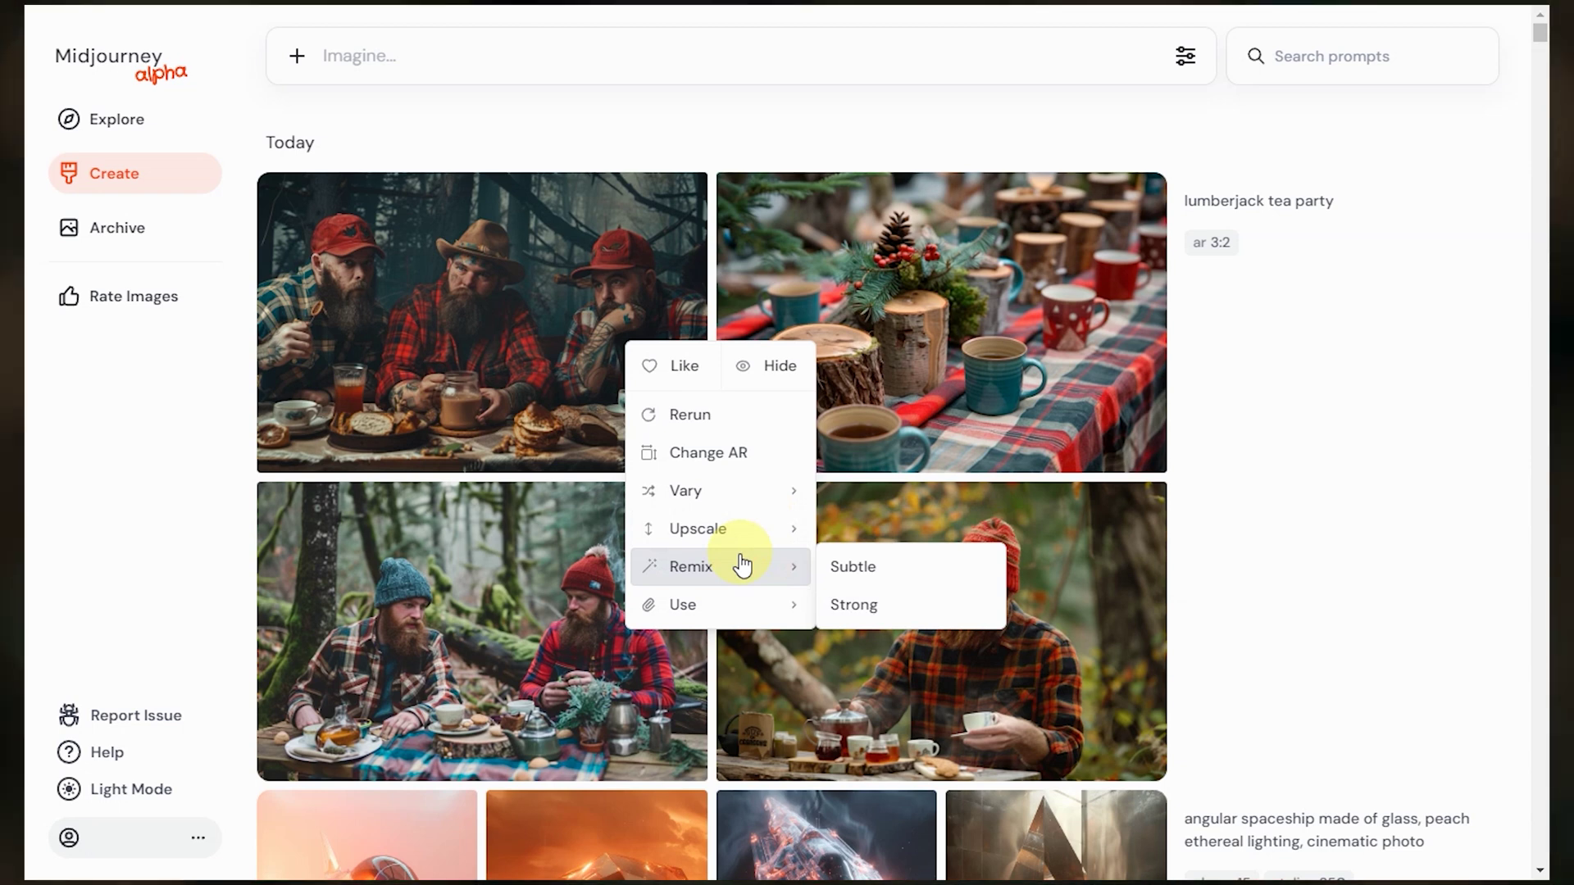
mouse_move(732, 610)
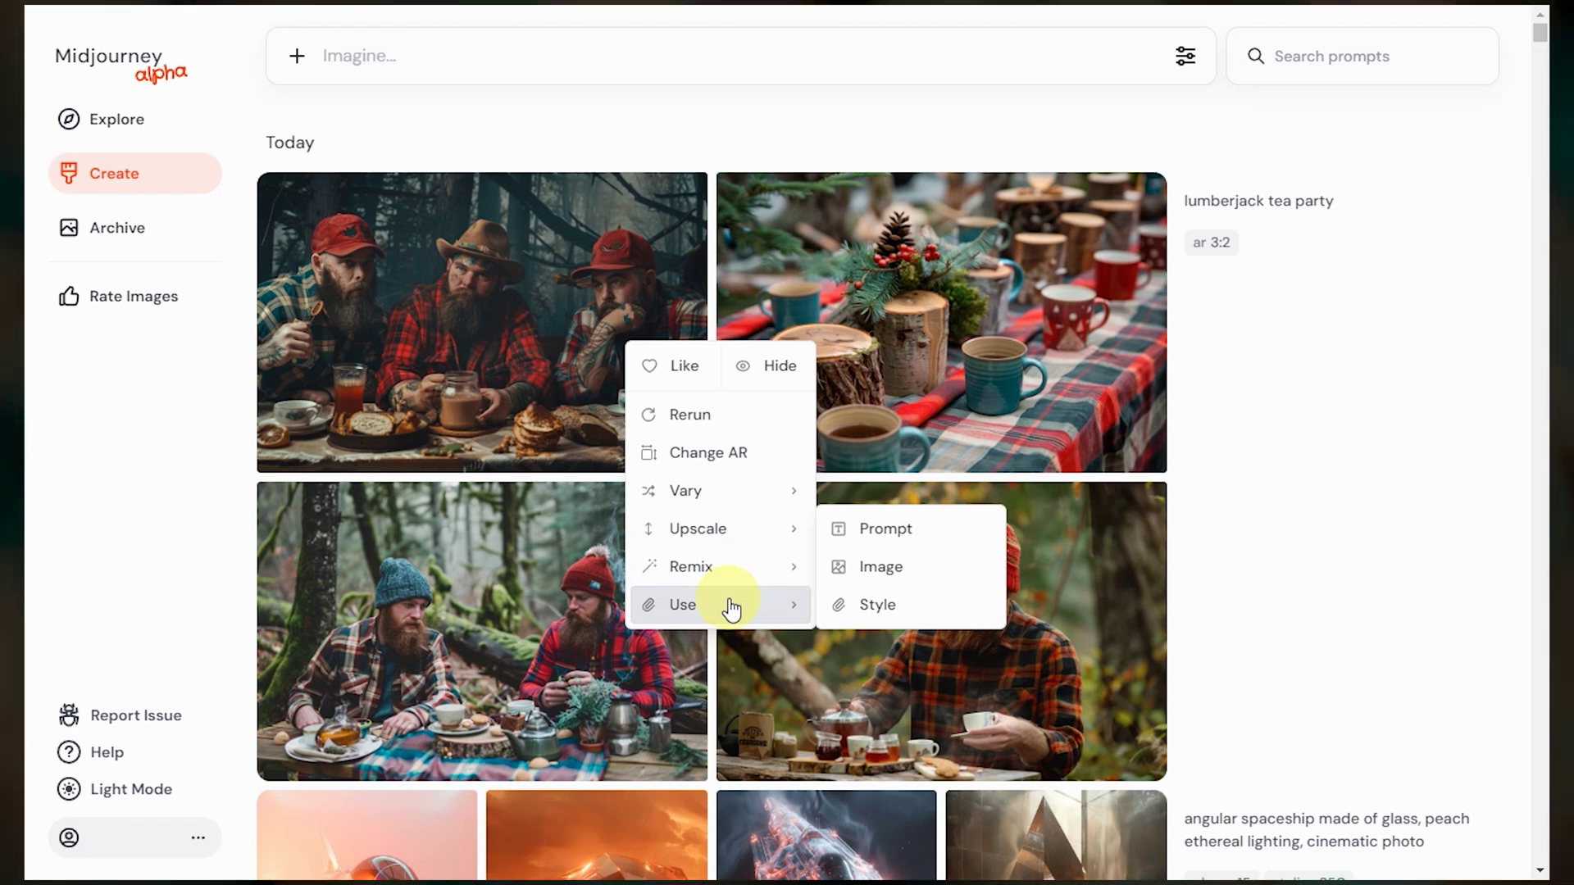
Add the red-hat lumberjack image to the prompt as a character reference.
click(975, 655)
drag(975, 655, 331, 131)
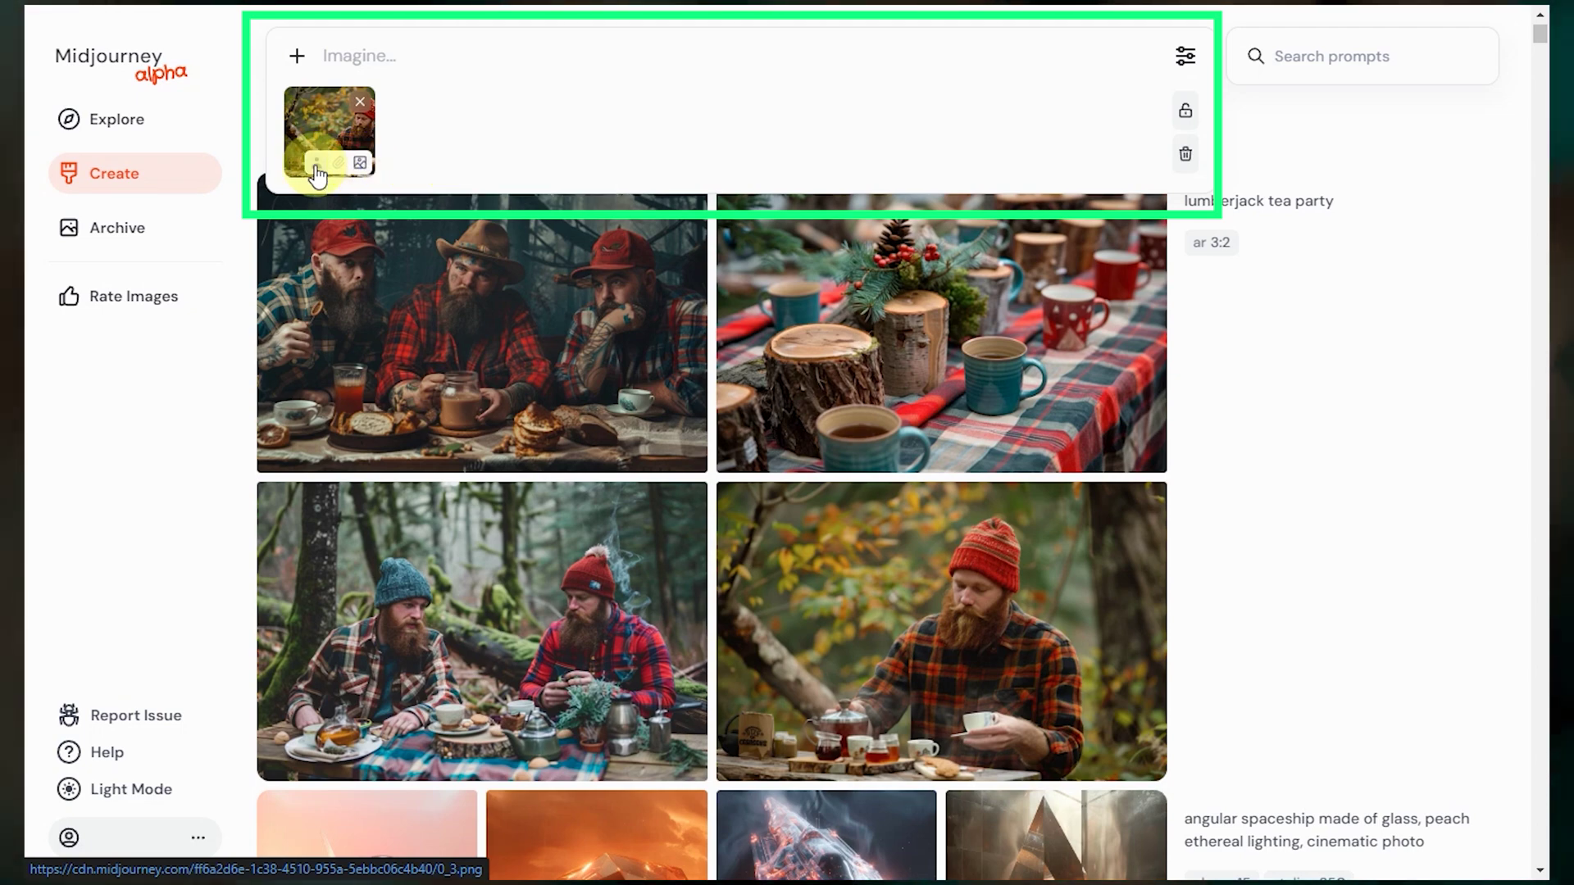
click(315, 166)
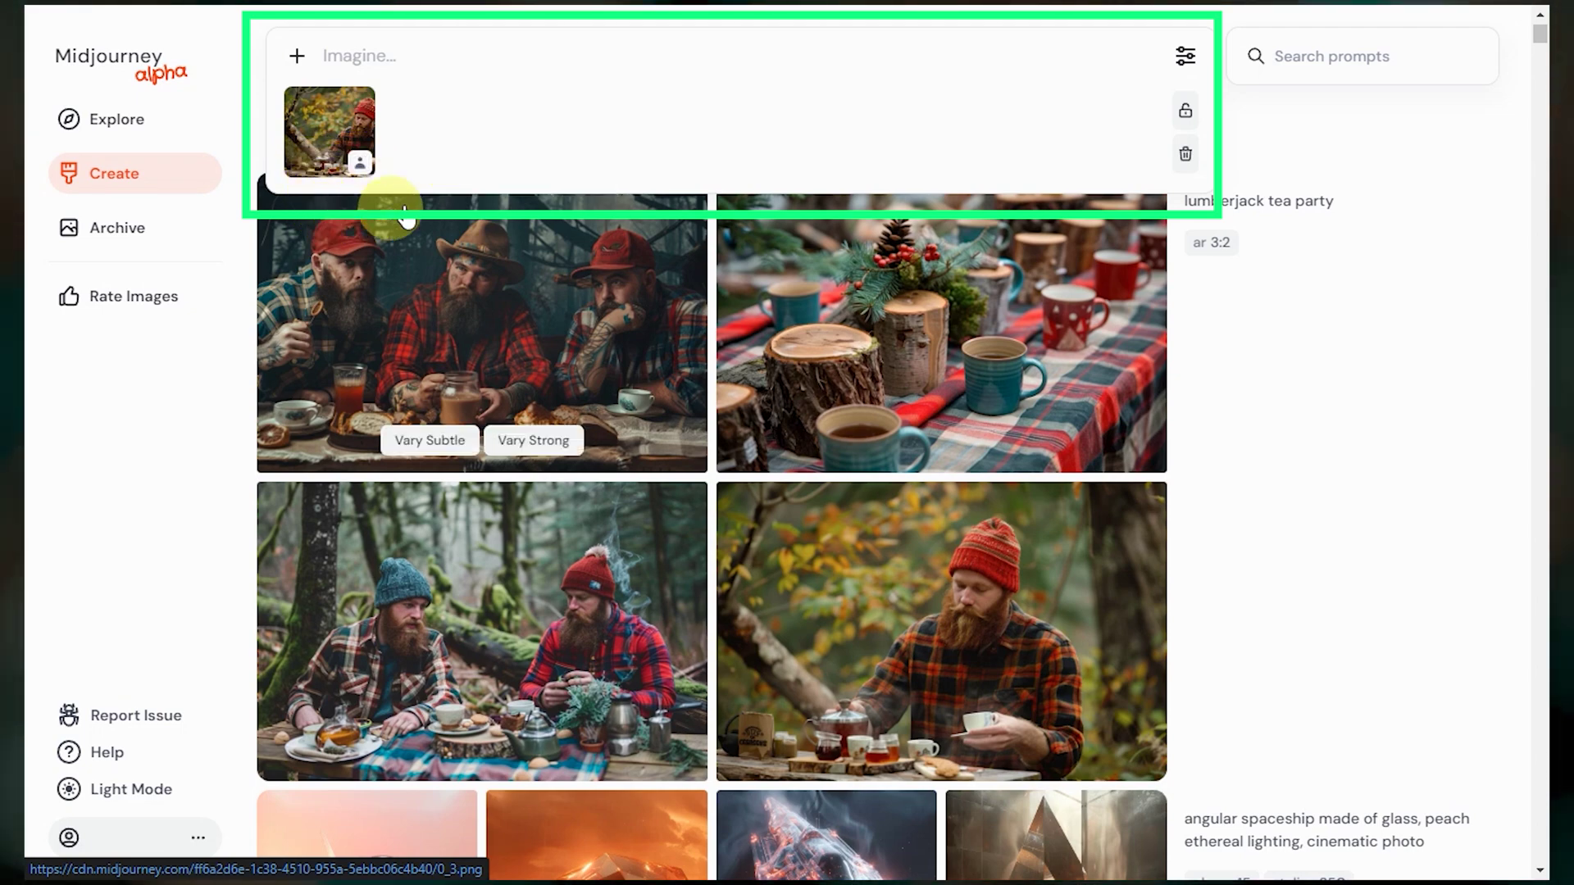
Add the colourful patterned image from past images as a style reference.
click(296, 58)
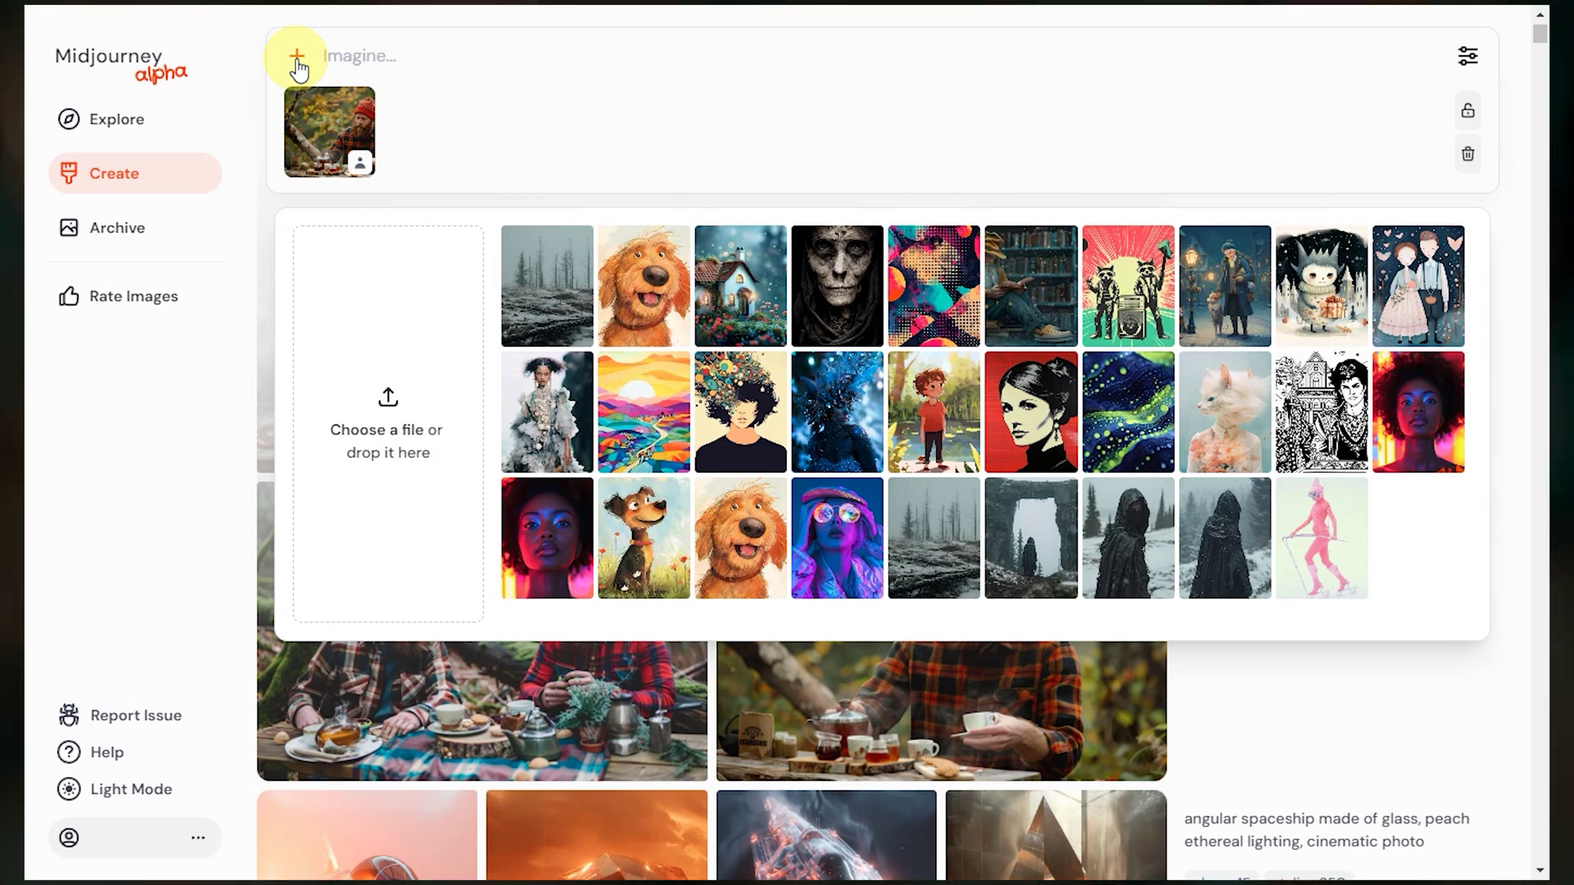
drag(934, 287, 449, 145)
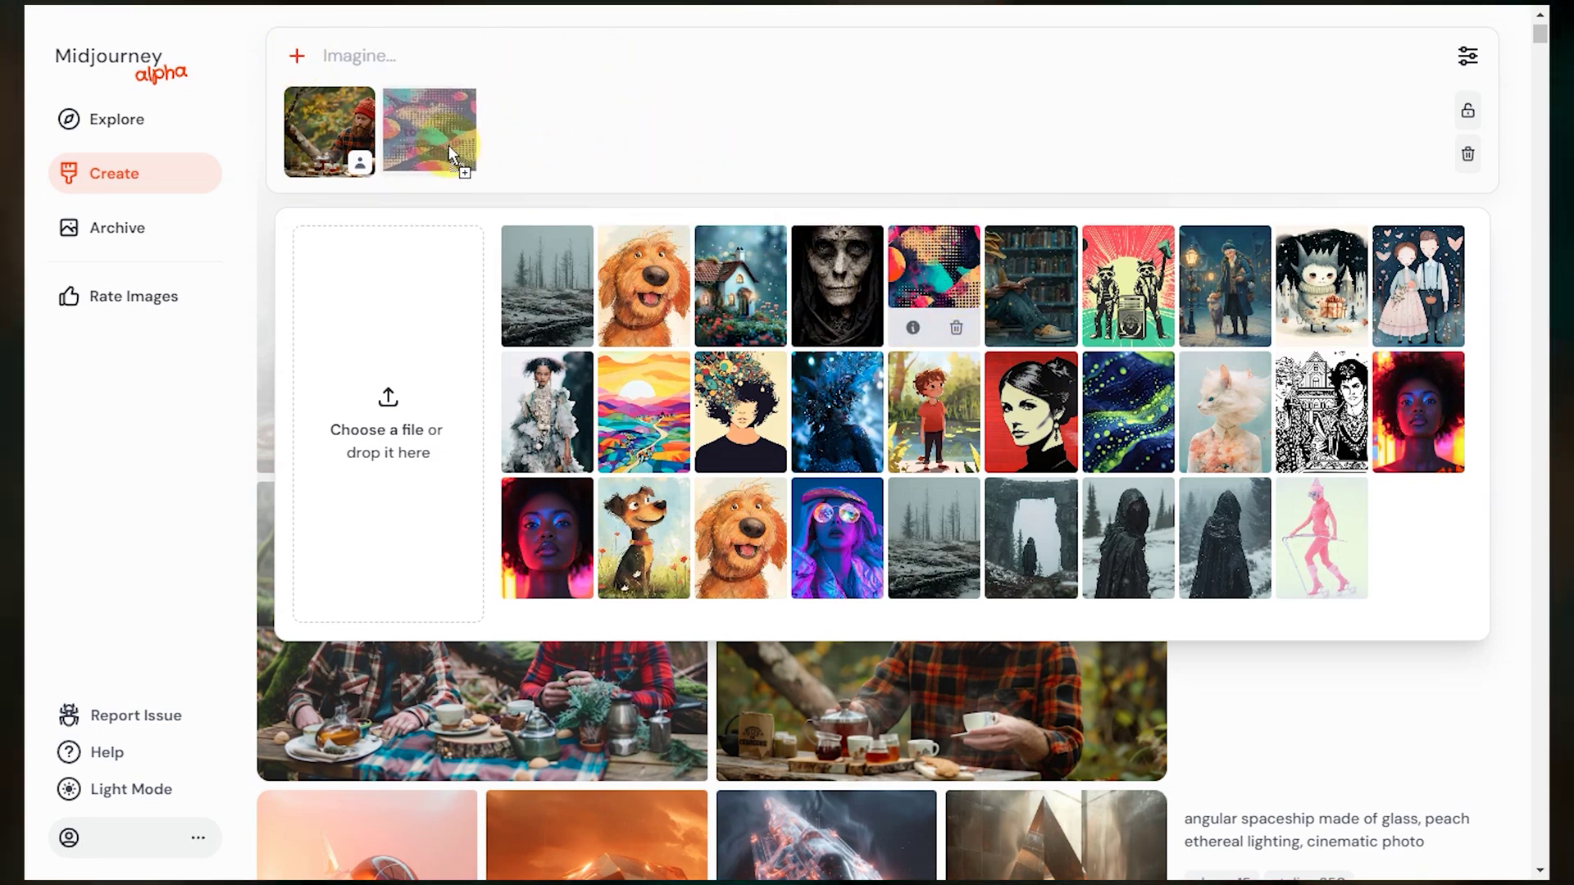
click(436, 165)
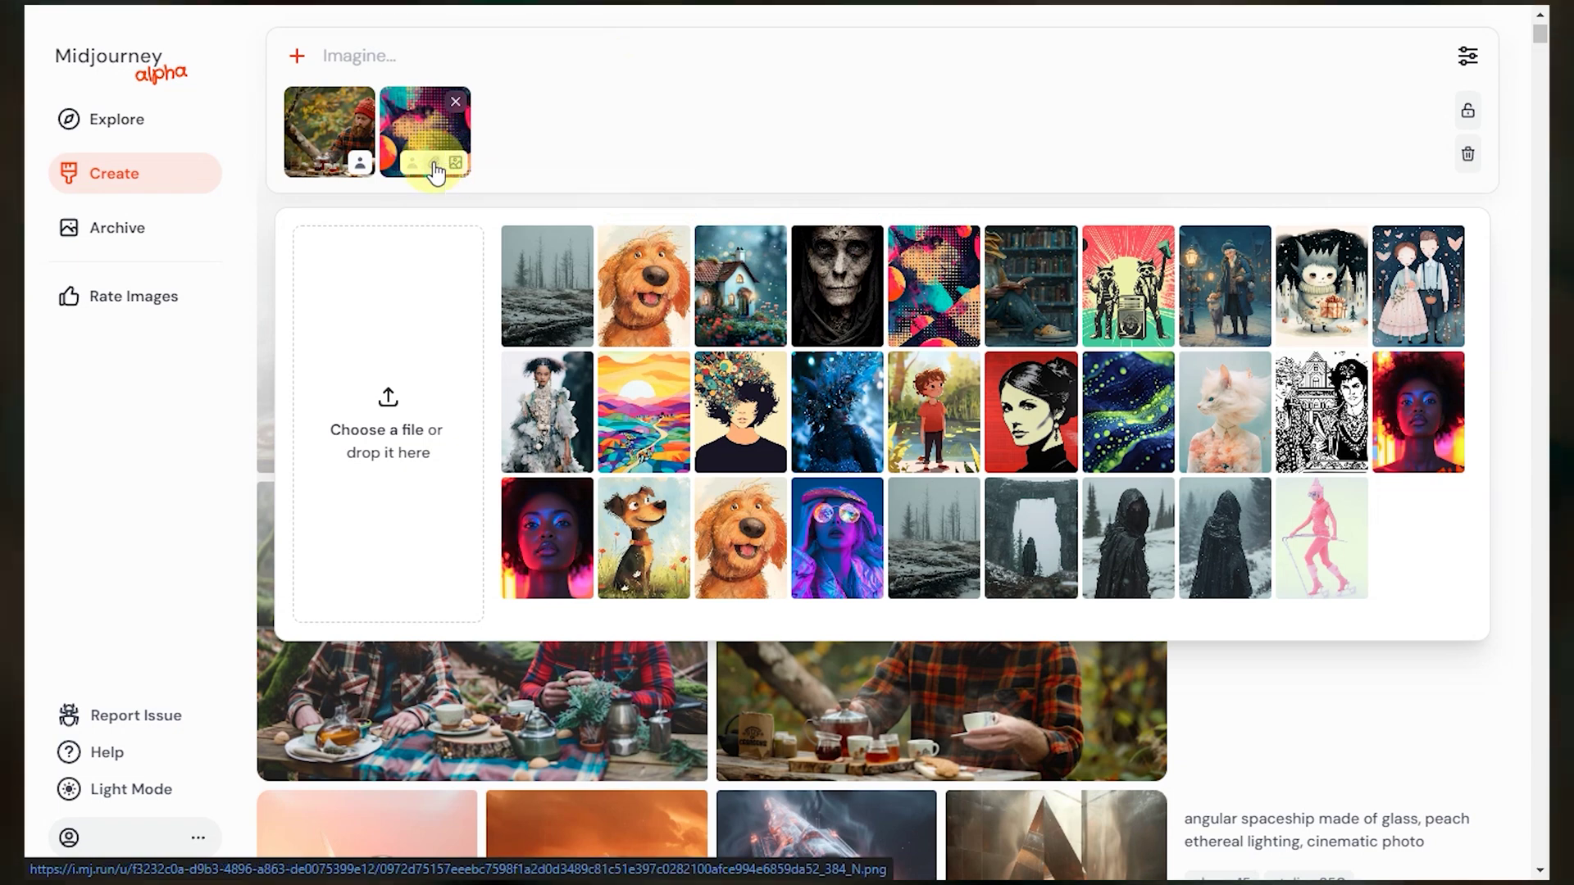
click(449, 105)
Clear the prompt references, give the red-hat lumberjack image a 1.25x custom zoom, then open Archive.
click(1271, 719)
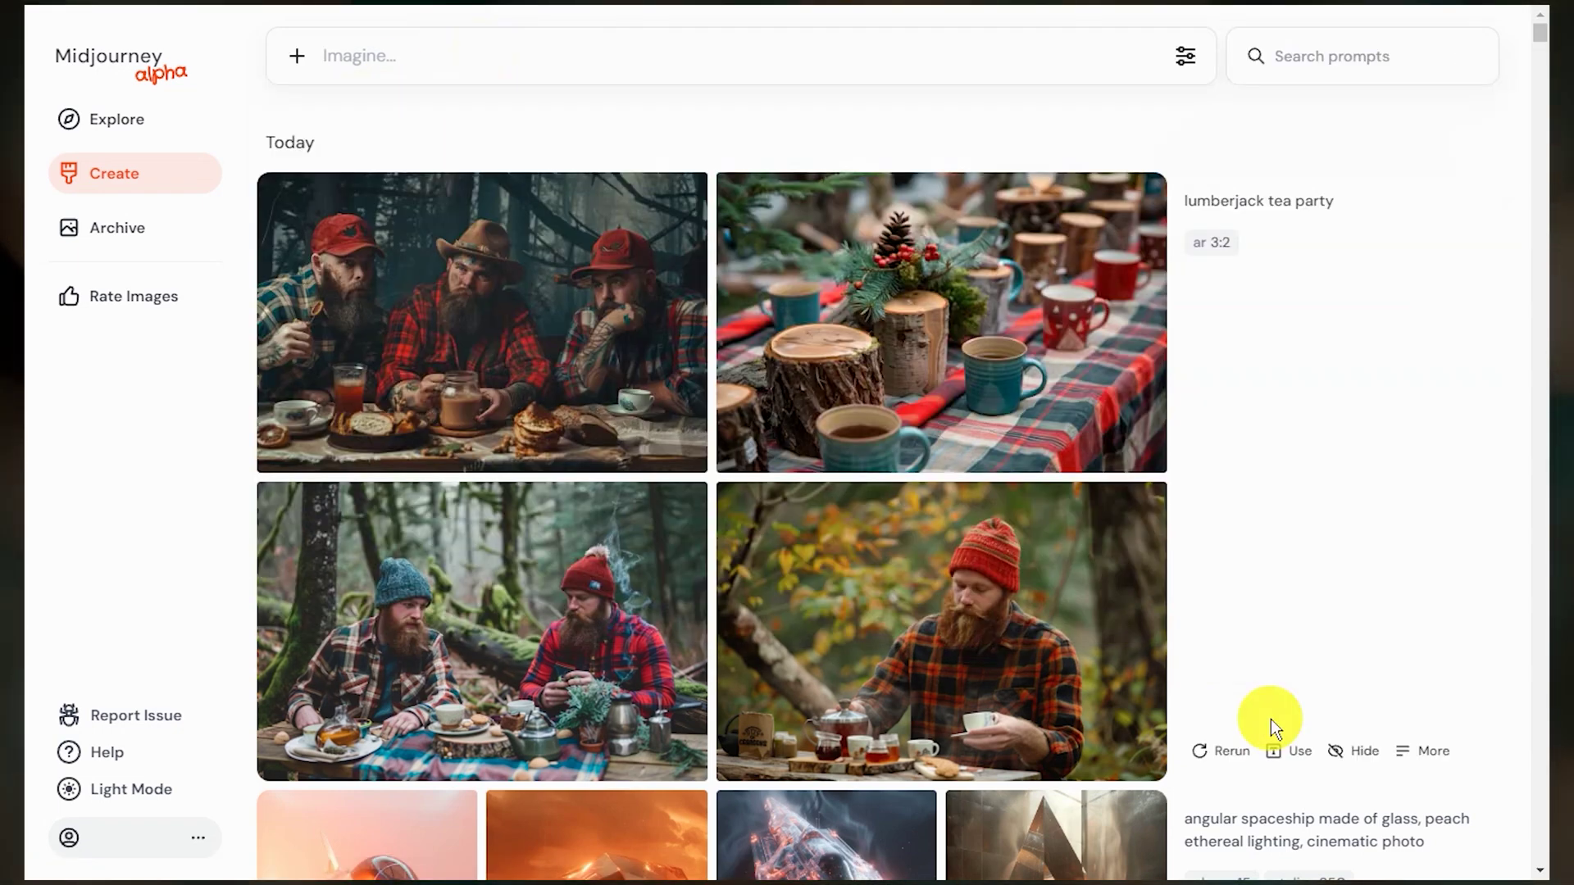
click(1012, 631)
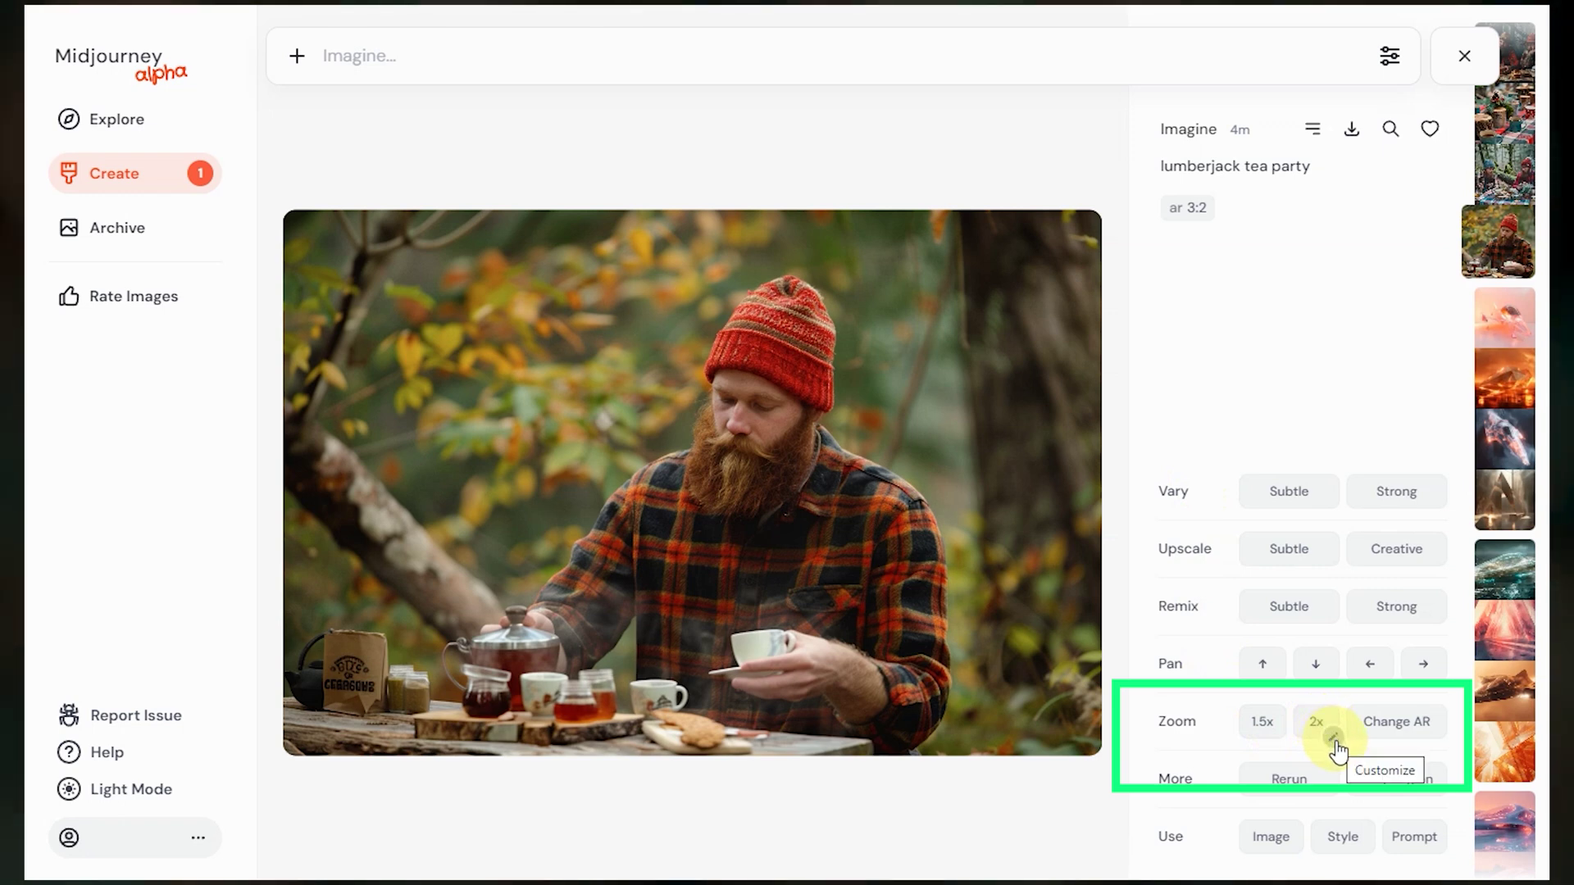
text(1.25)
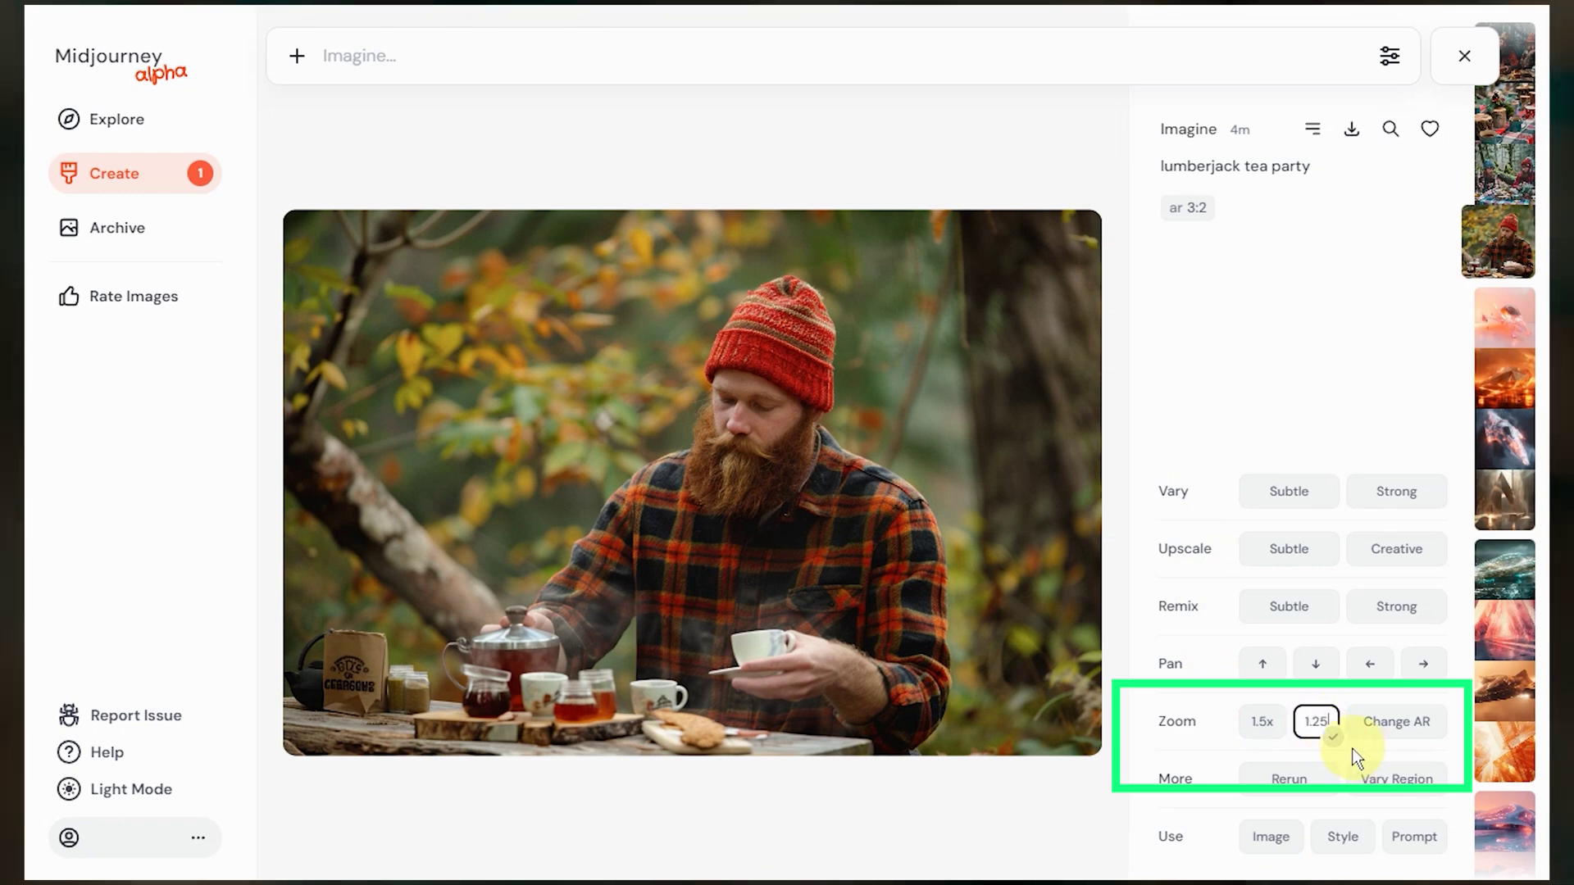
key(Return)
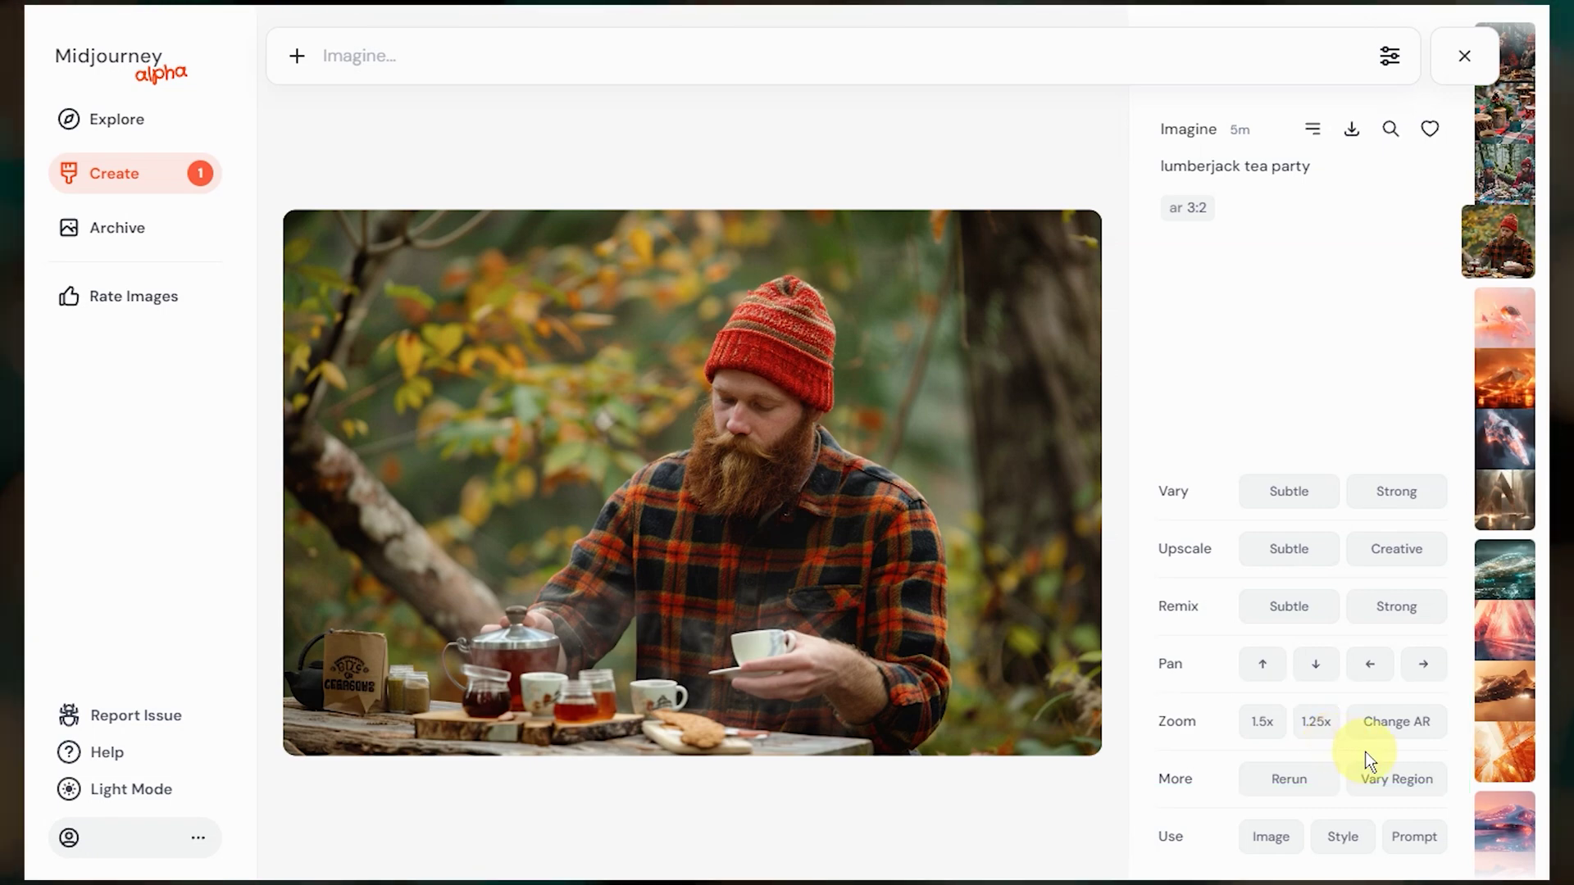
key(Escape)
click(136, 240)
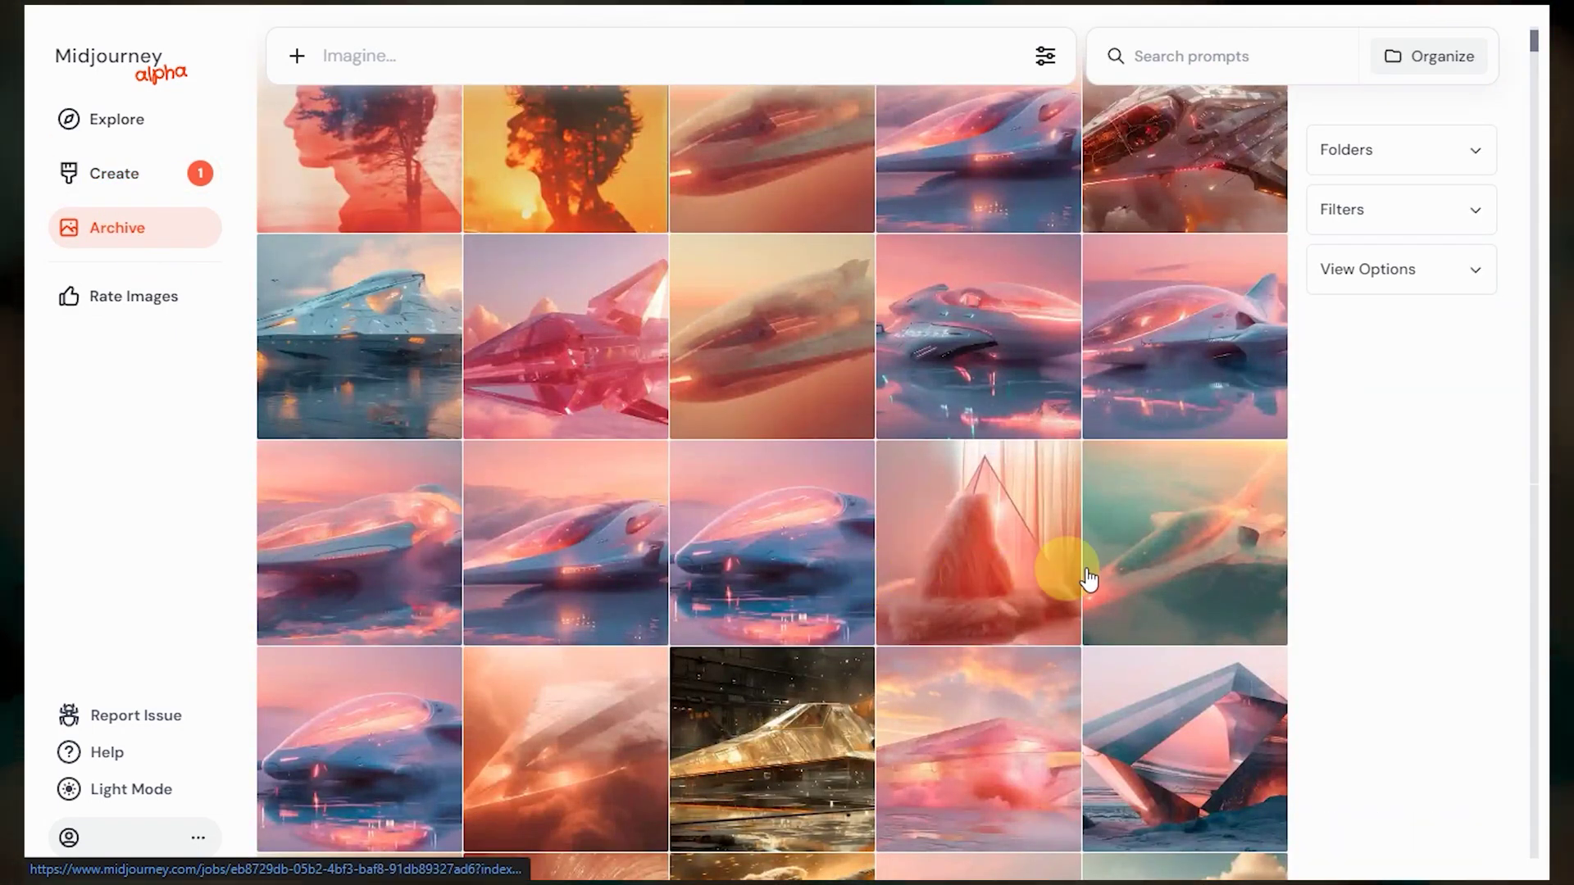
Switch the Explore feed's top images from Top Day to Top Week, then Top Month.
click(1151, 562)
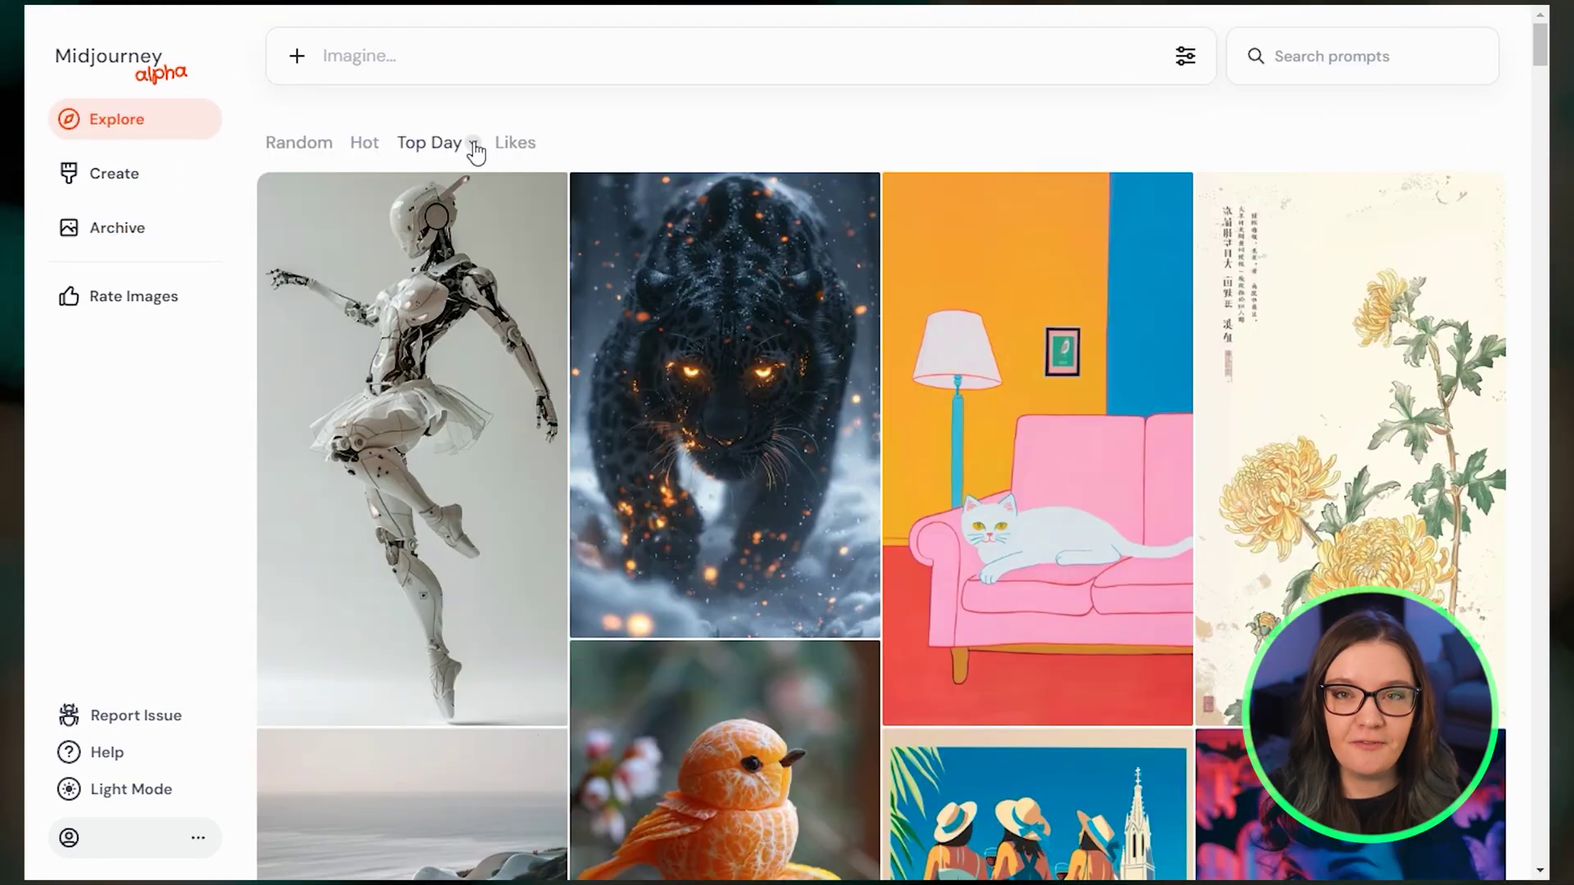
click(474, 144)
click(450, 231)
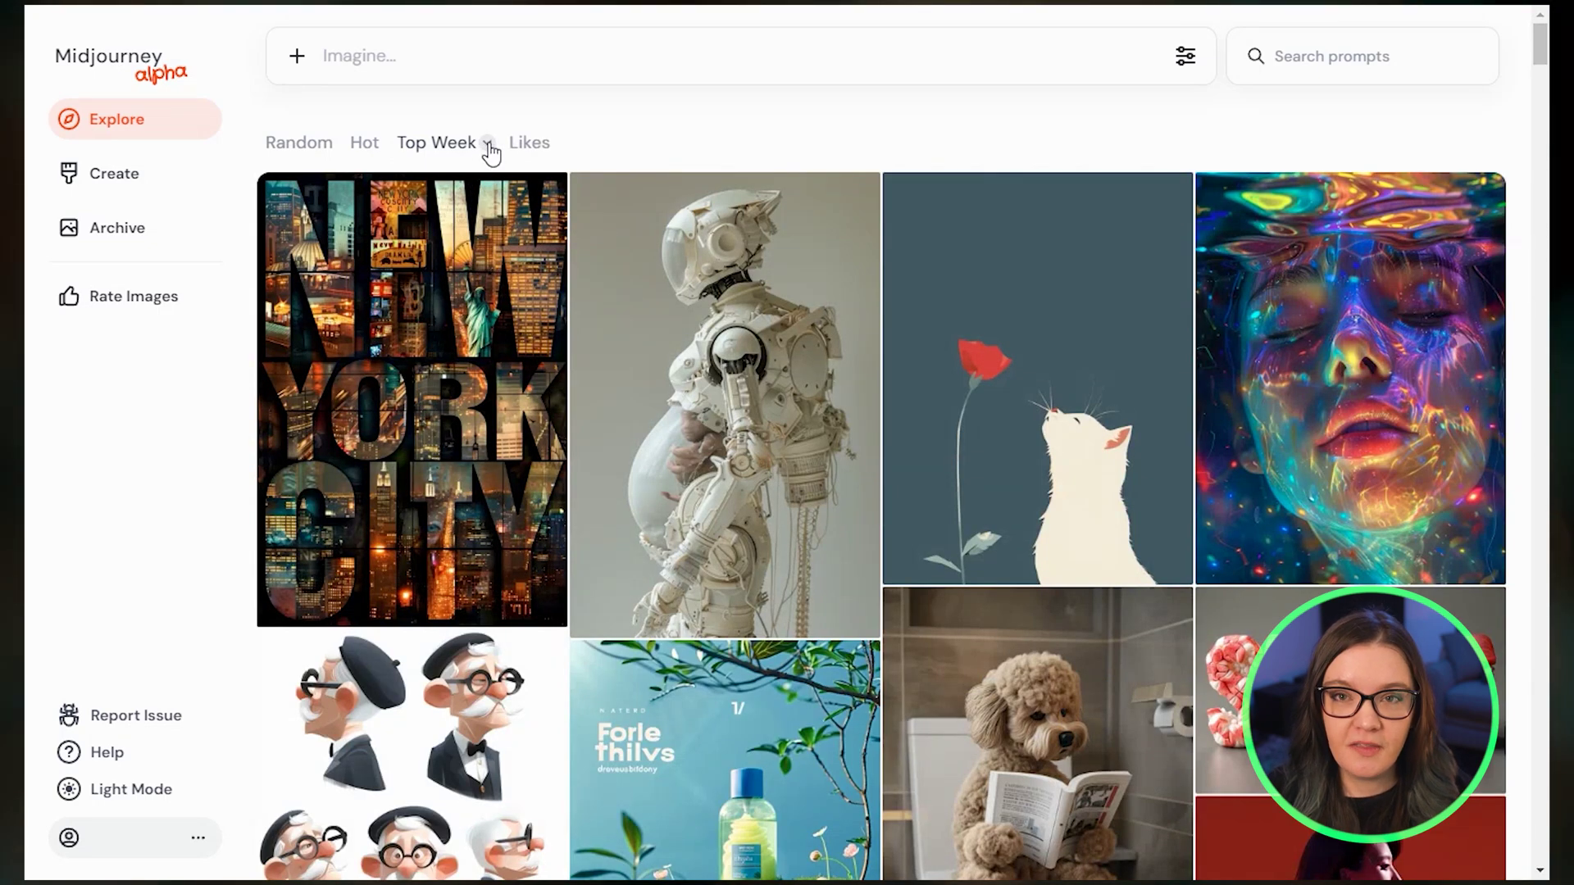
click(489, 148)
click(455, 273)
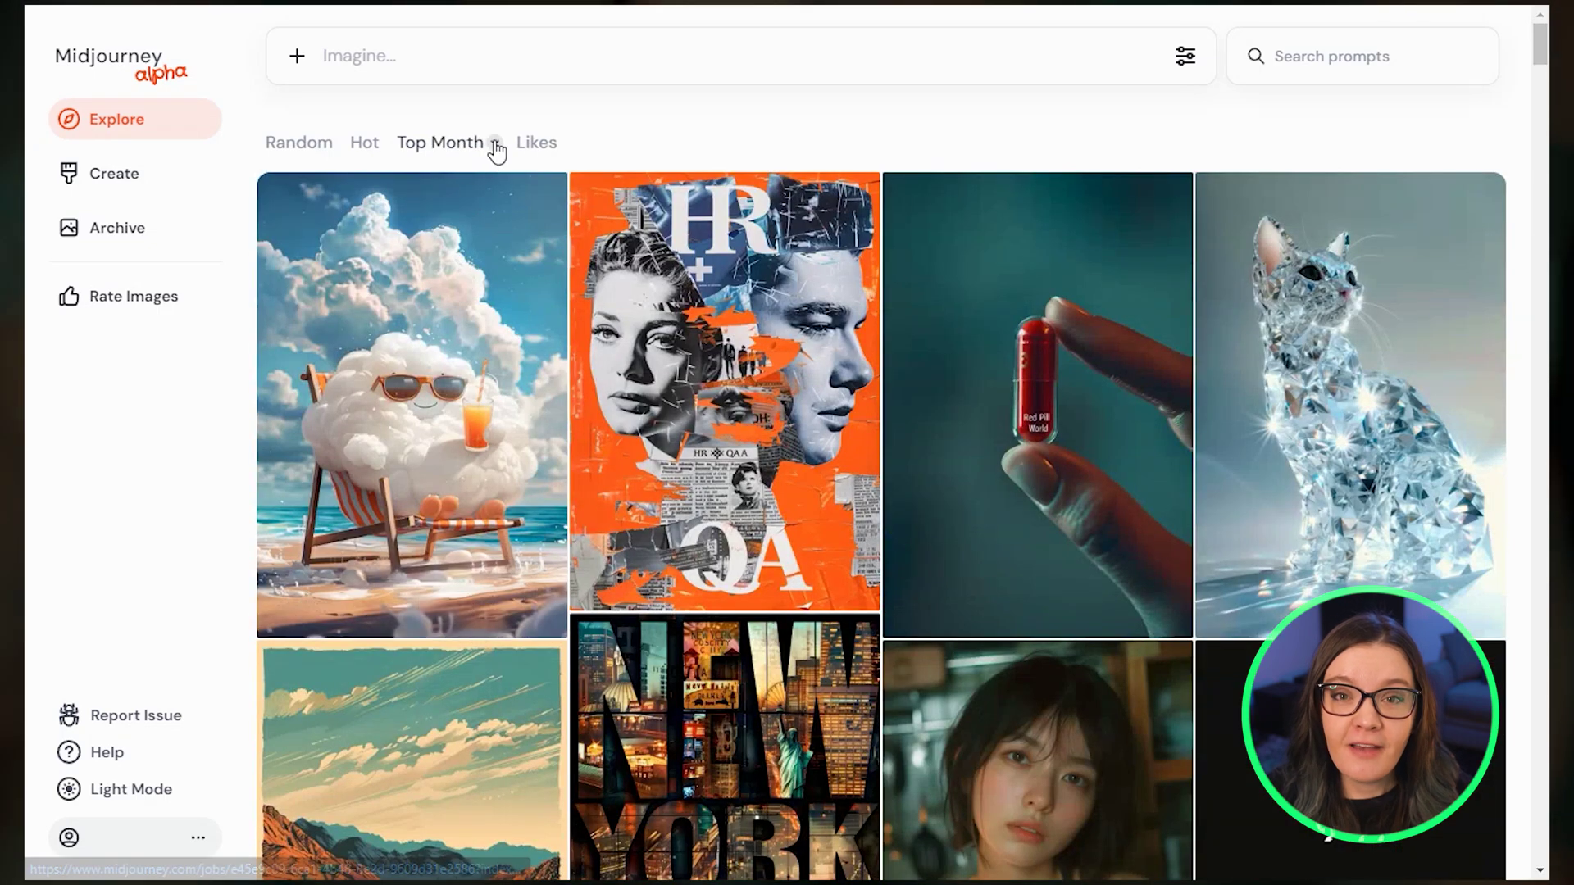